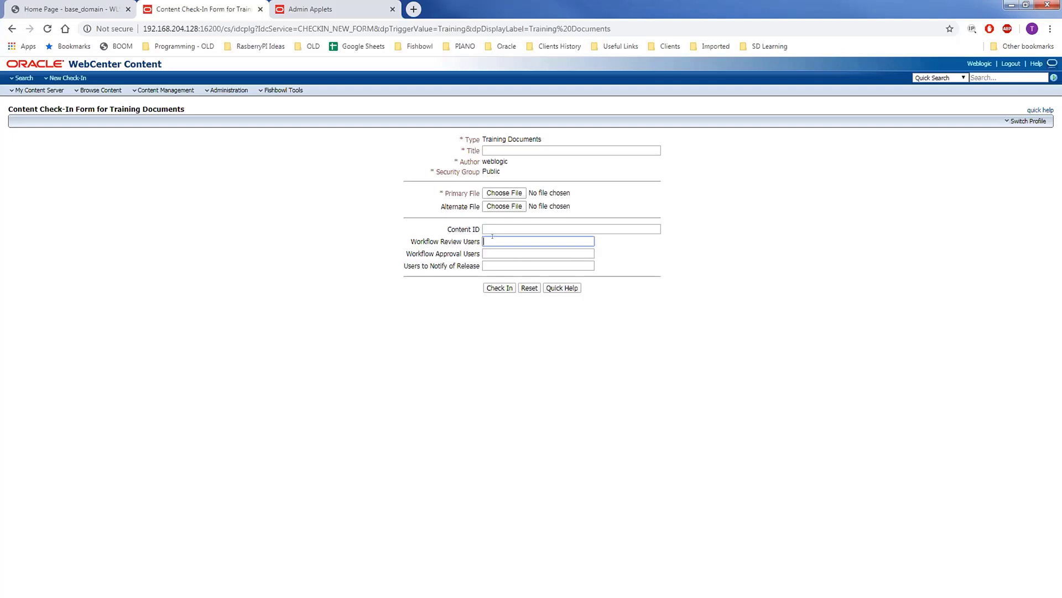
drag(410, 241, 479, 244)
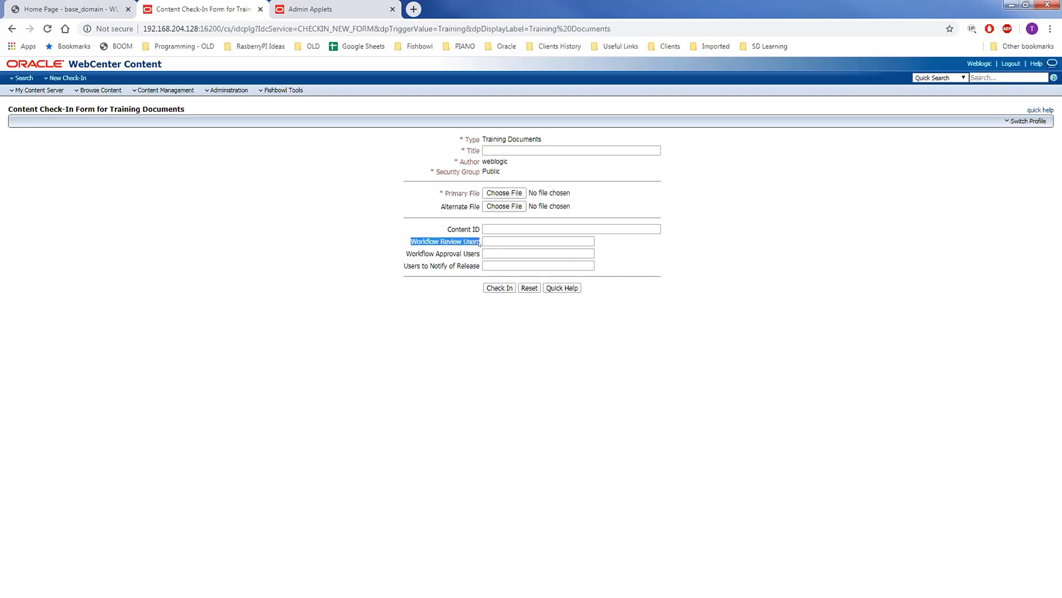
click(489, 241)
click(436, 243)
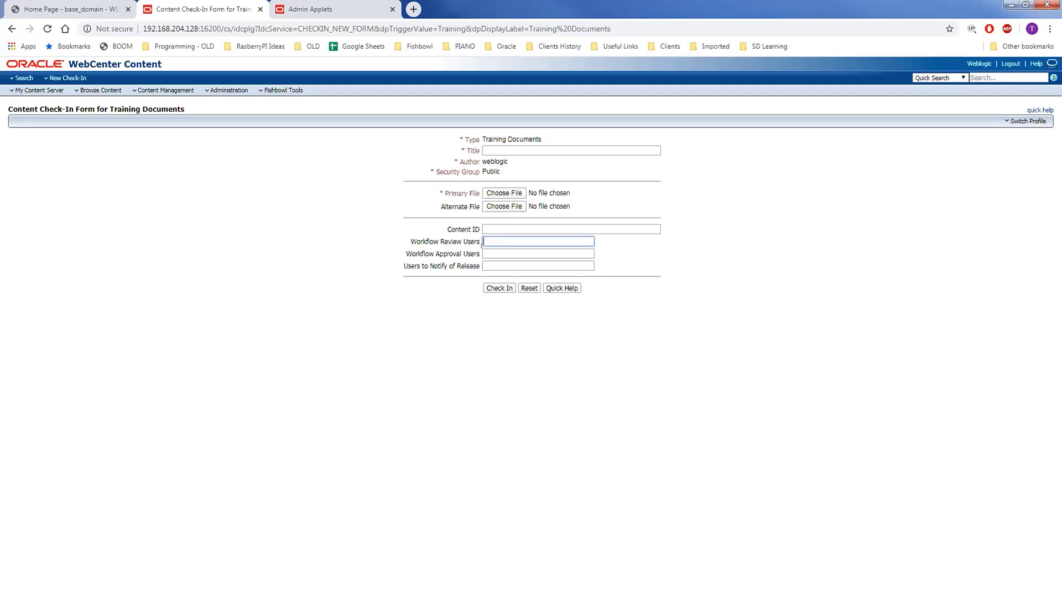
click(407, 253)
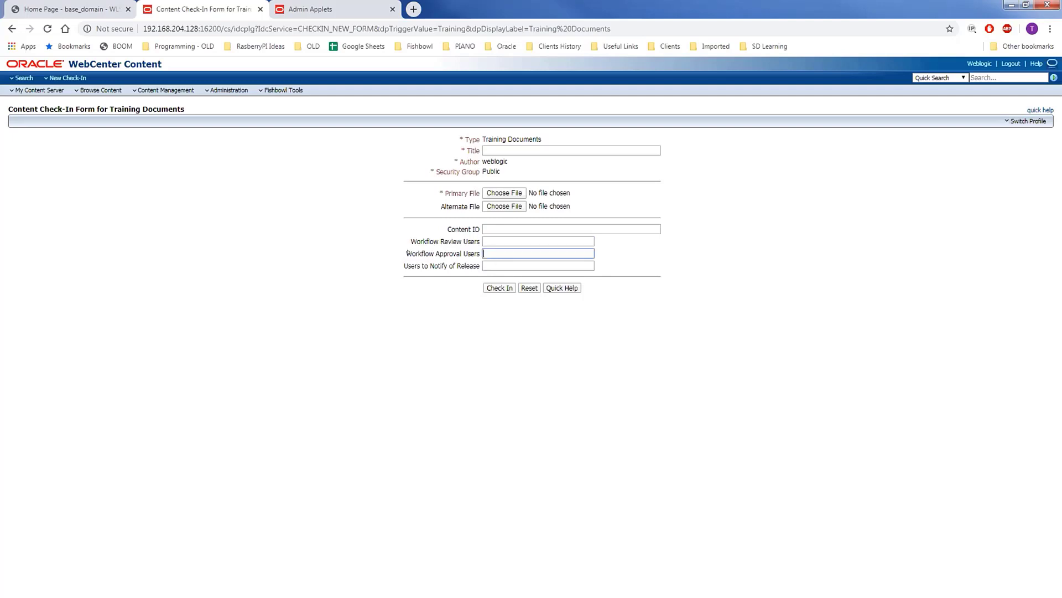
click(488, 253)
click(455, 253)
click(484, 265)
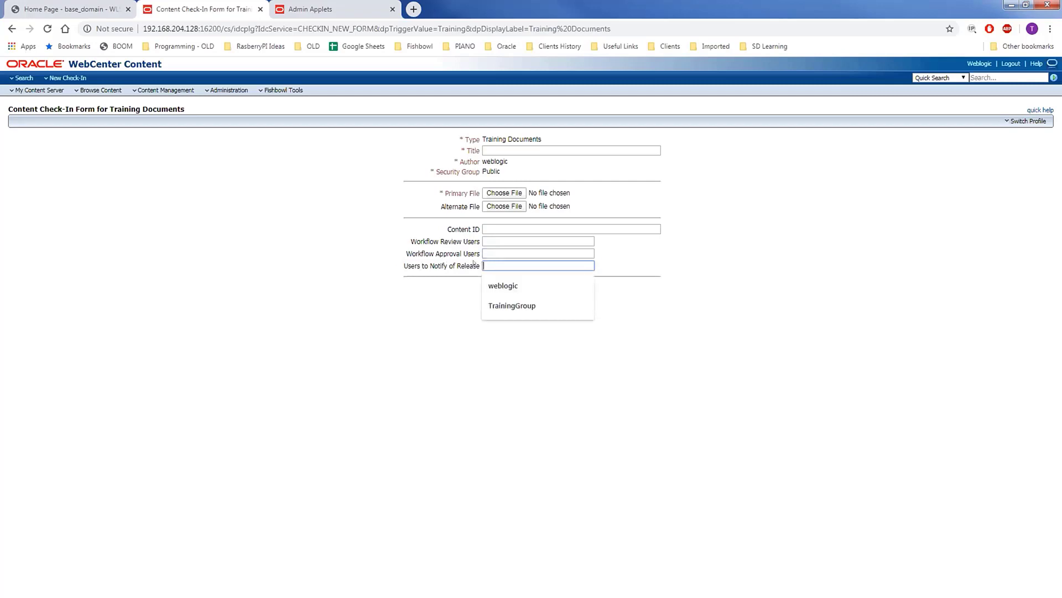
drag(402, 262, 481, 269)
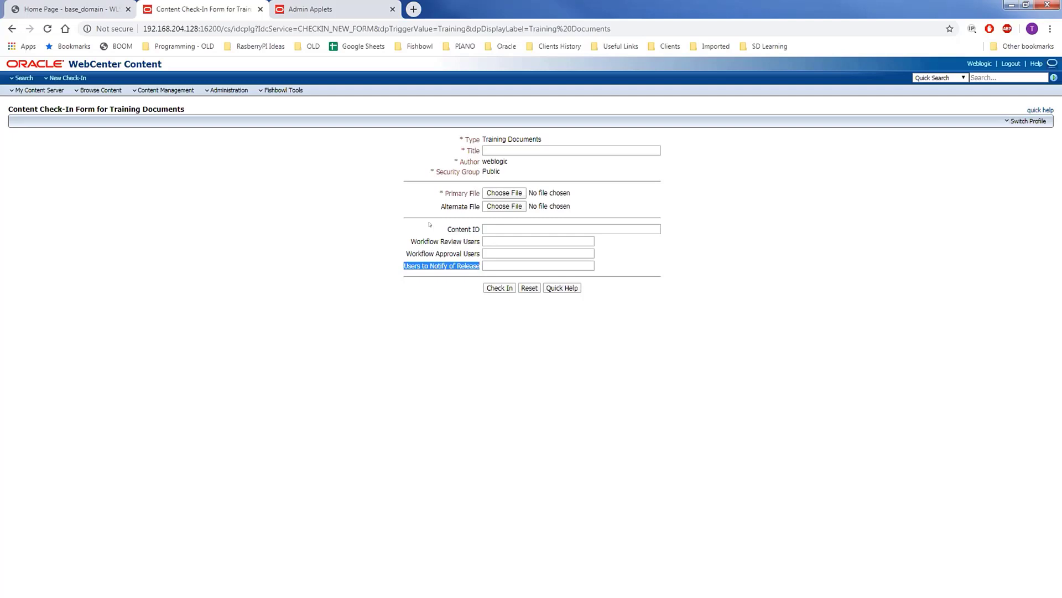
drag(402, 227, 480, 253)
click(454, 245)
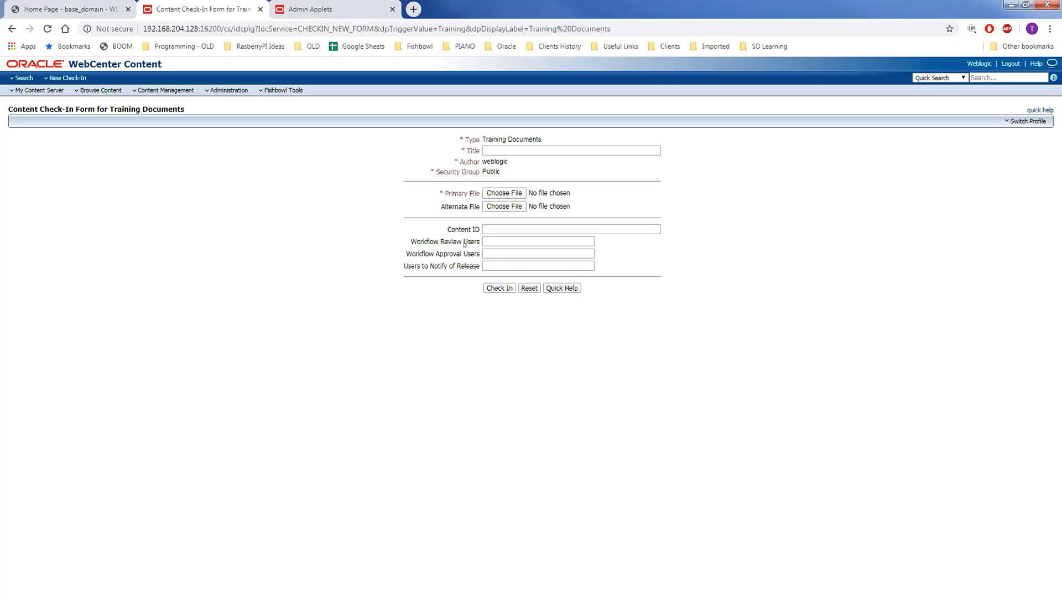
drag(402, 264, 479, 269)
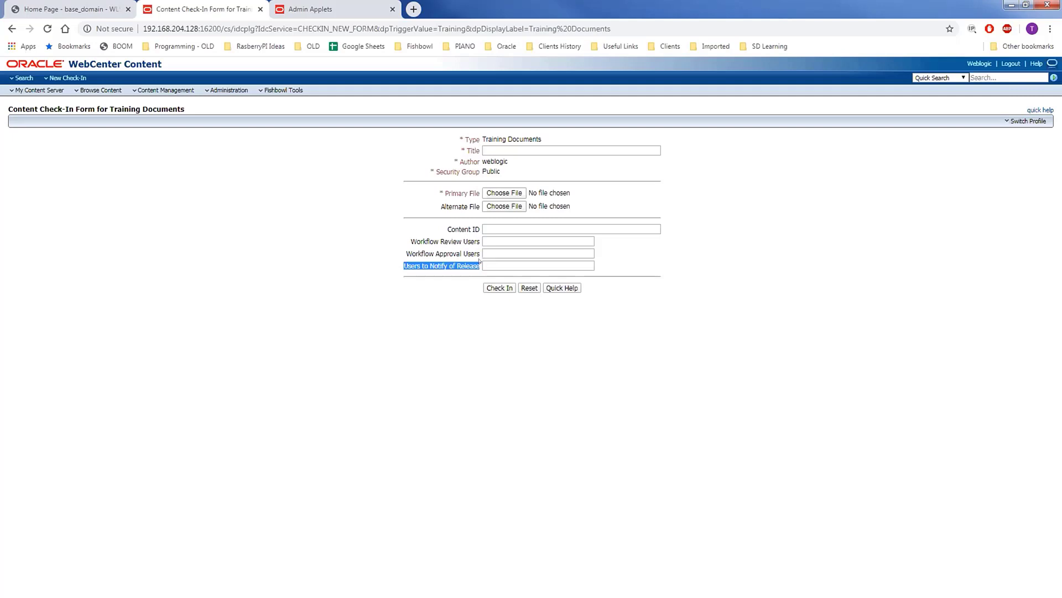
drag(411, 242, 534, 260)
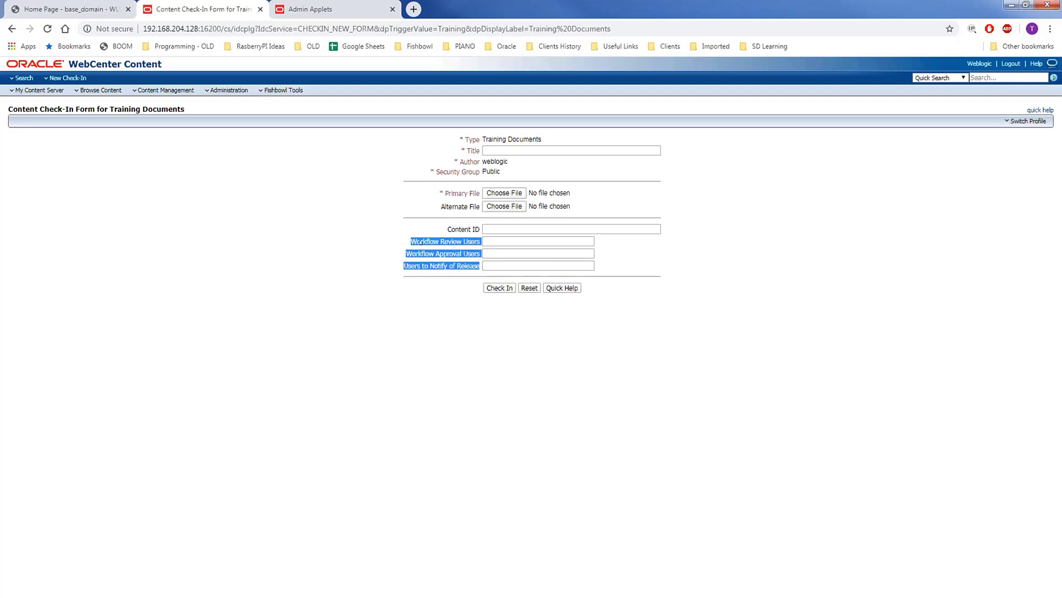
drag(410, 242, 479, 243)
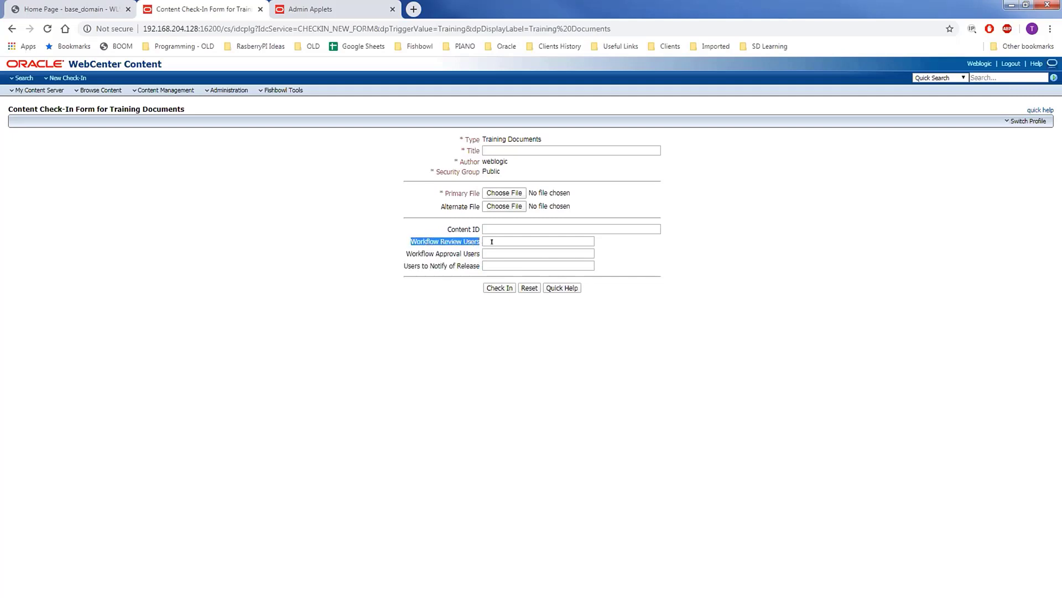
click(492, 242)
click(419, 233)
- From the Admin Applets page, launch Workflow Admin and keep the applet.jnlp launcher file
click(312, 7)
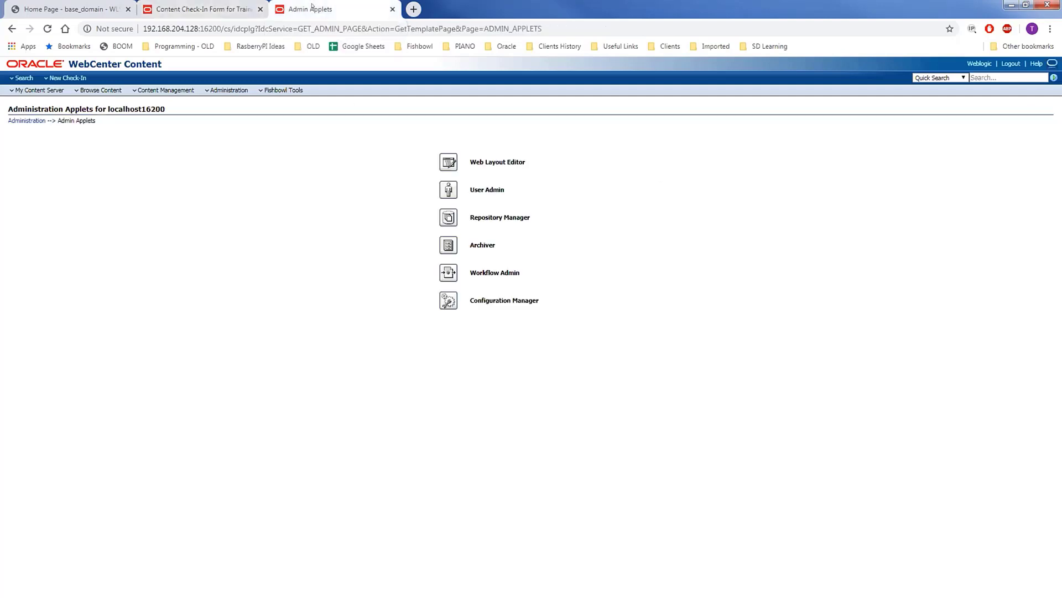
click(50, 27)
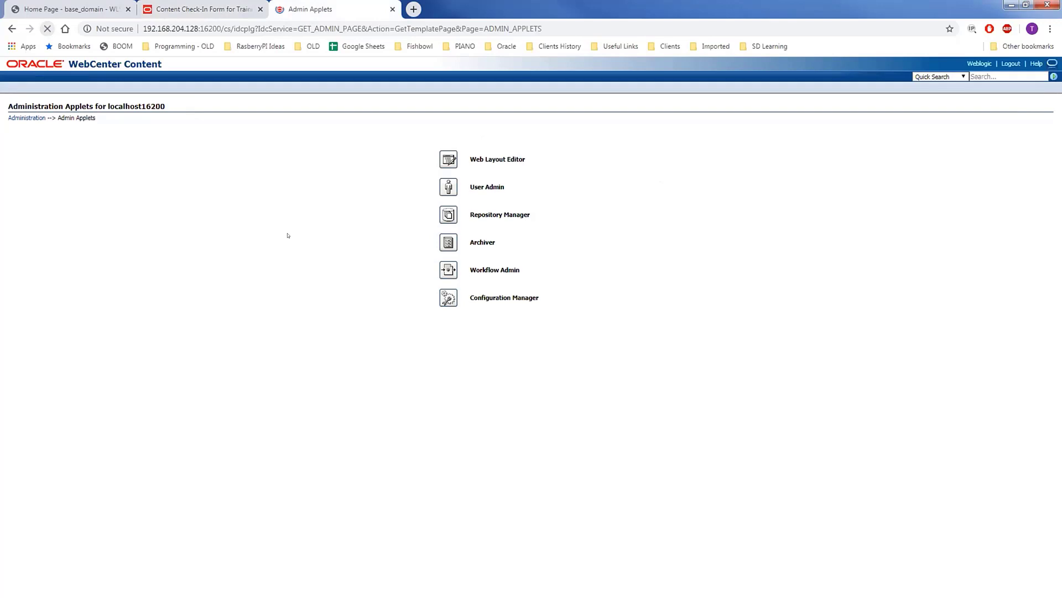
click(445, 271)
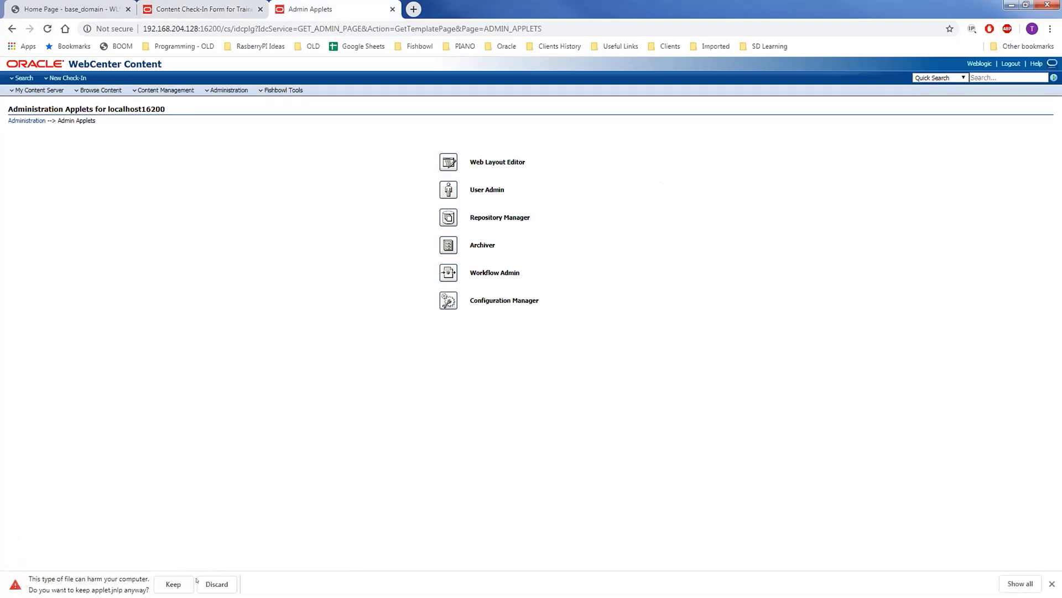
click(173, 583)
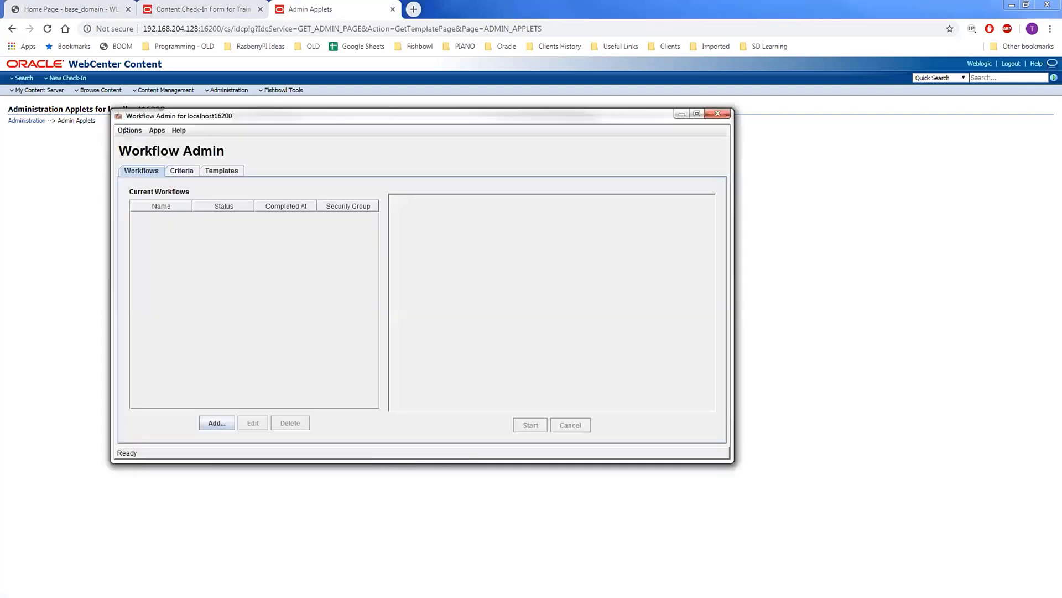
- Open the workflow Tokens manager from the Options menu and start adding a new token
click(129, 131)
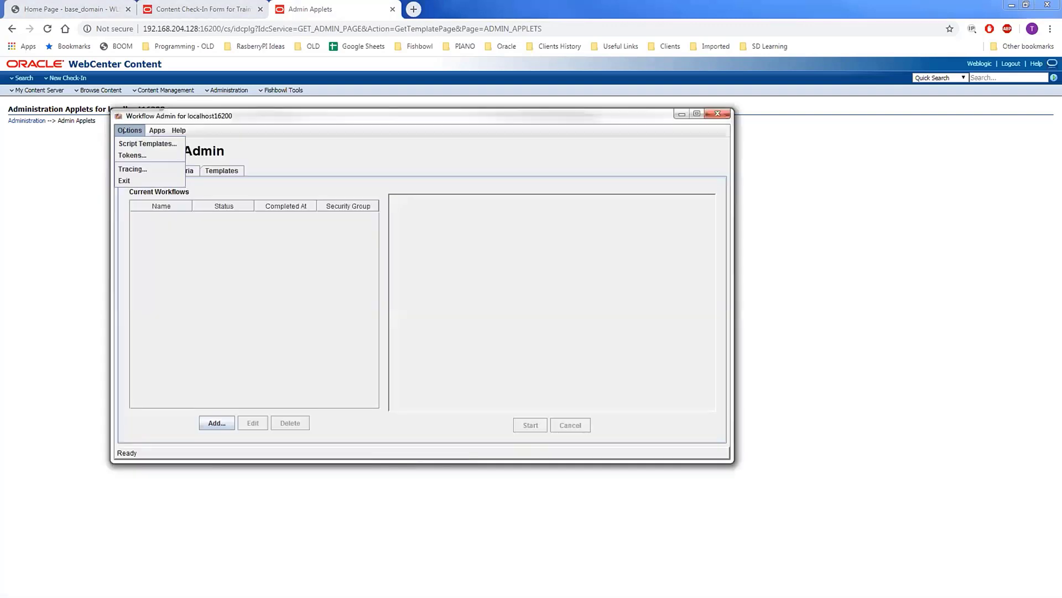
click(222, 115)
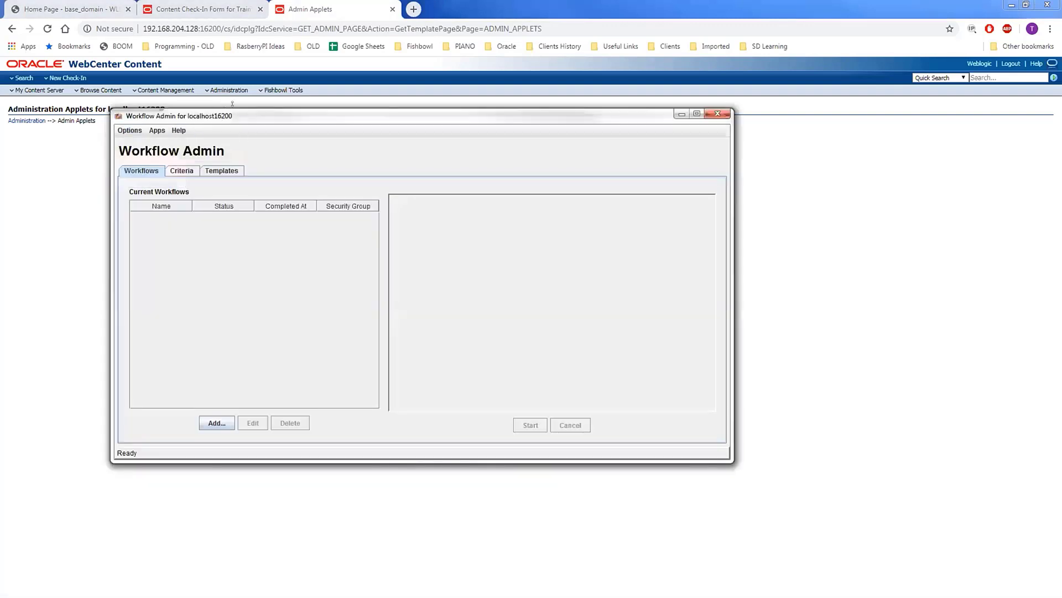
click(133, 129)
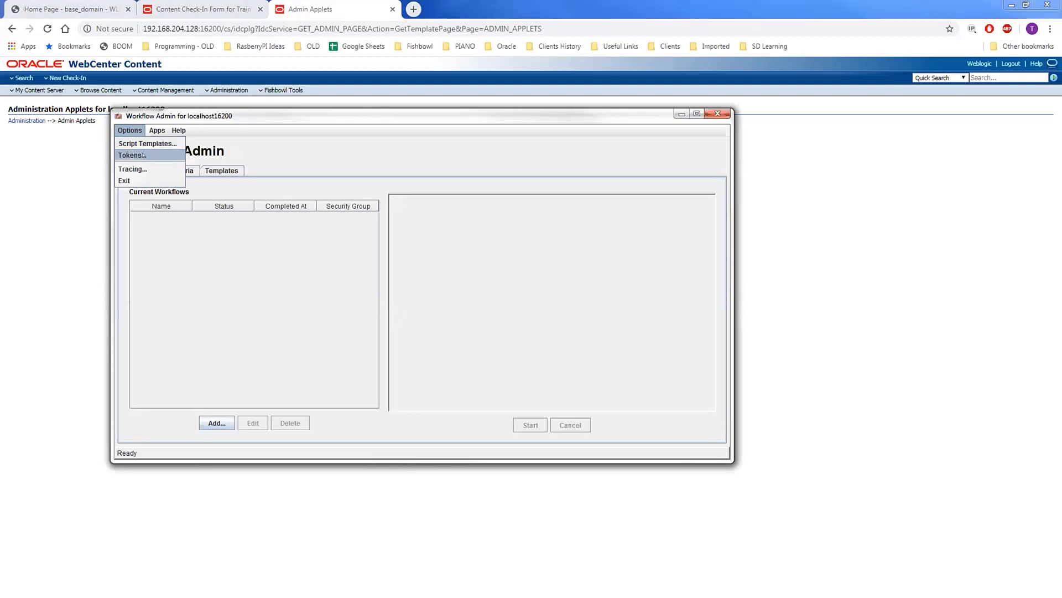
click(132, 155)
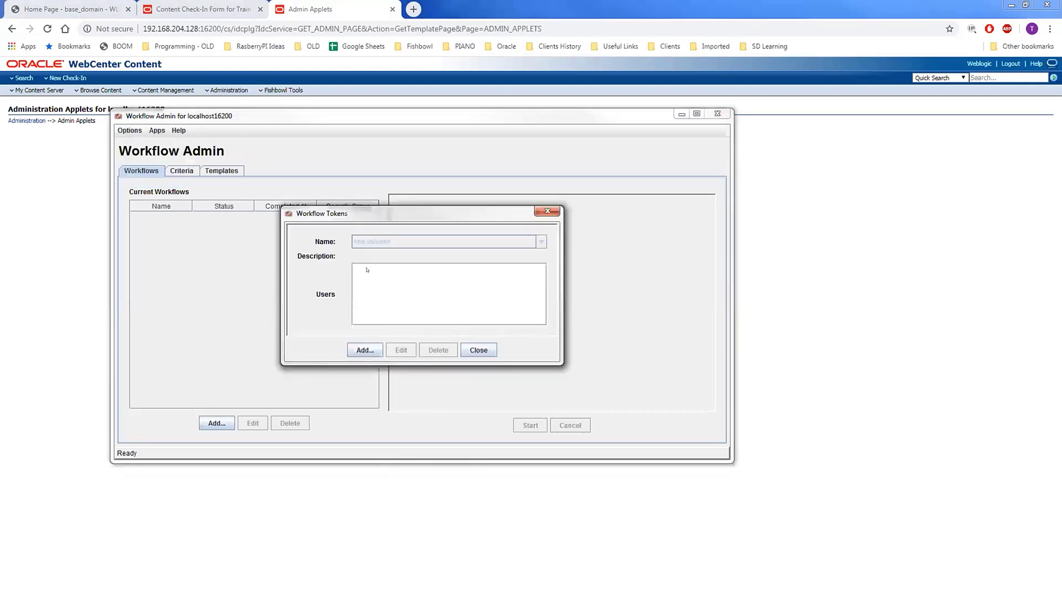
click(365, 350)
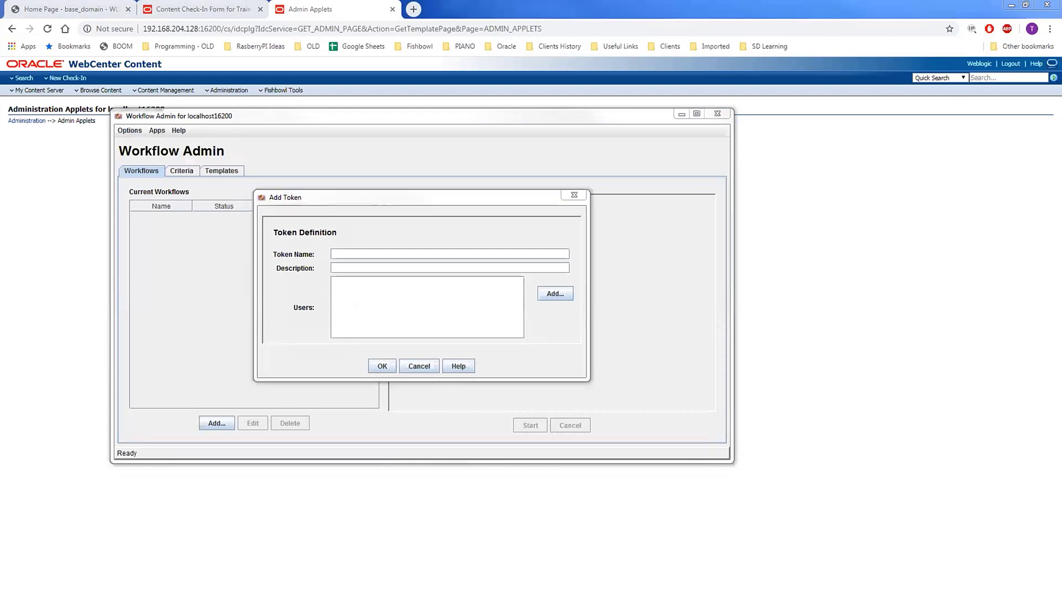
- Name the token WorkflowStepOneToken, paste the Idoc users script, and enlarge the dialog
click(379, 253)
text(WorkflowStepOneToken)
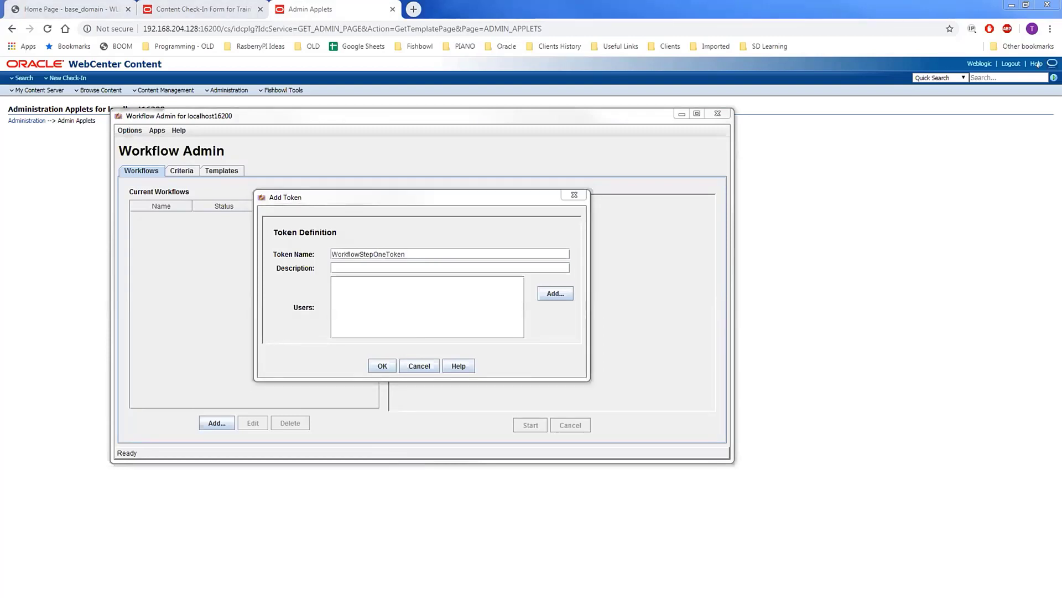
click(387, 288)
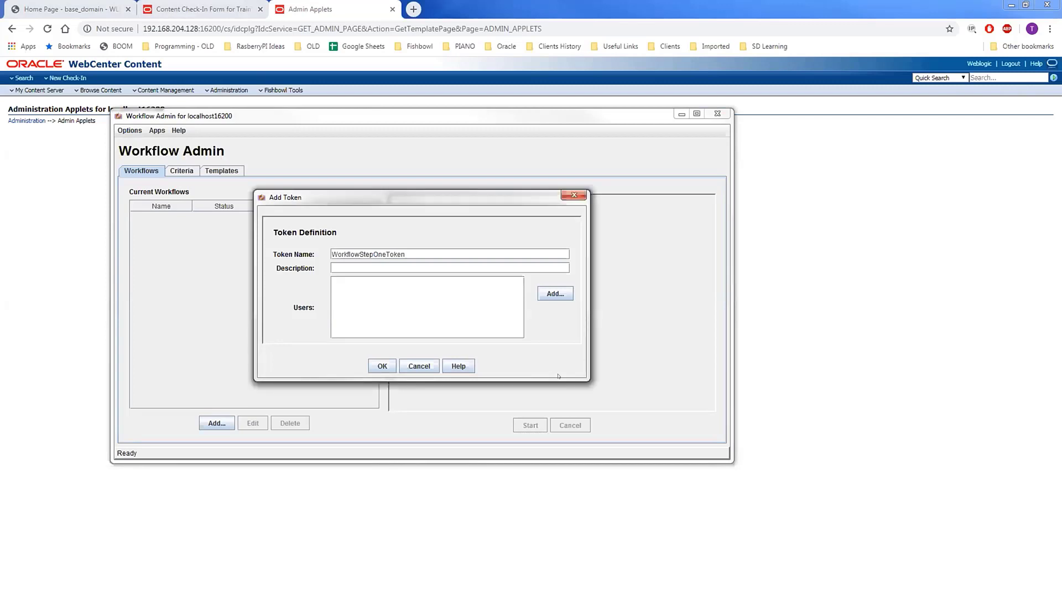
key(ctrl+v)
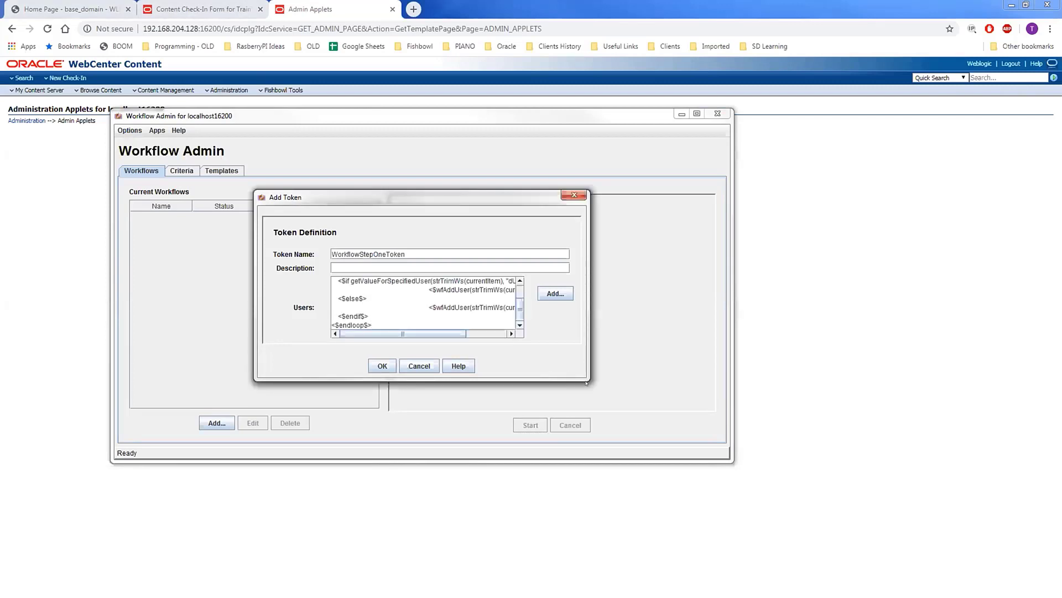
drag(586, 382, 872, 494)
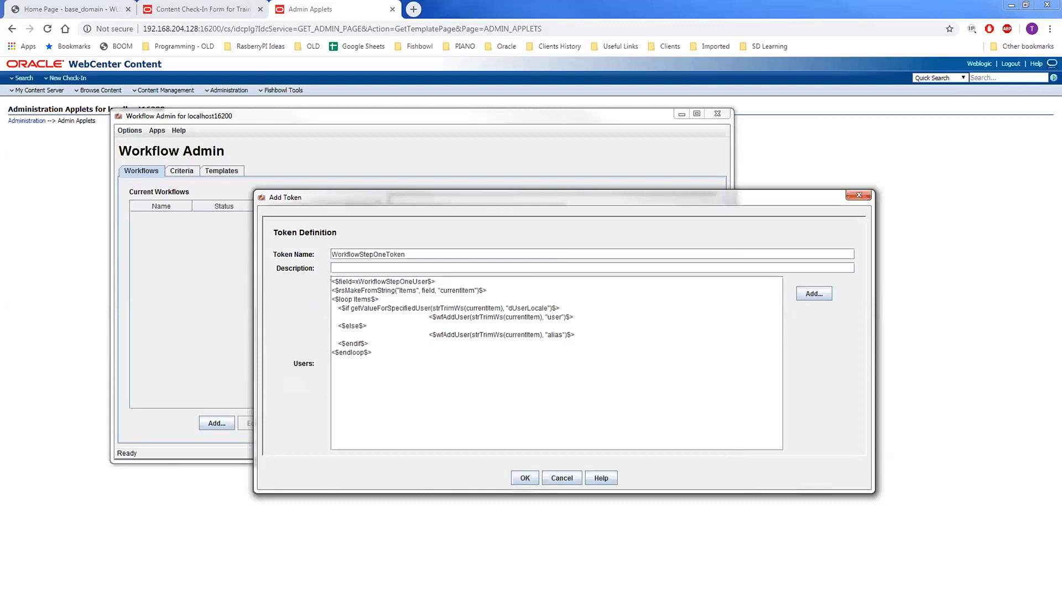
- Walk through the script's opening: the xWorkflowStepOneUser field, rsMakeFromString line and Items loop
drag(331, 281, 436, 282)
double_click(386, 282)
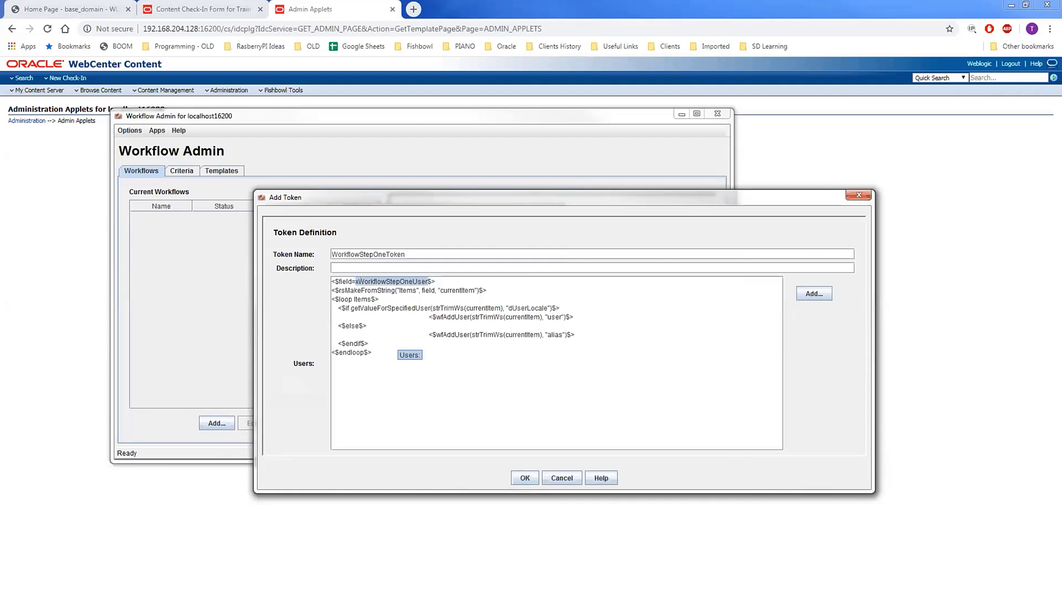
click(426, 281)
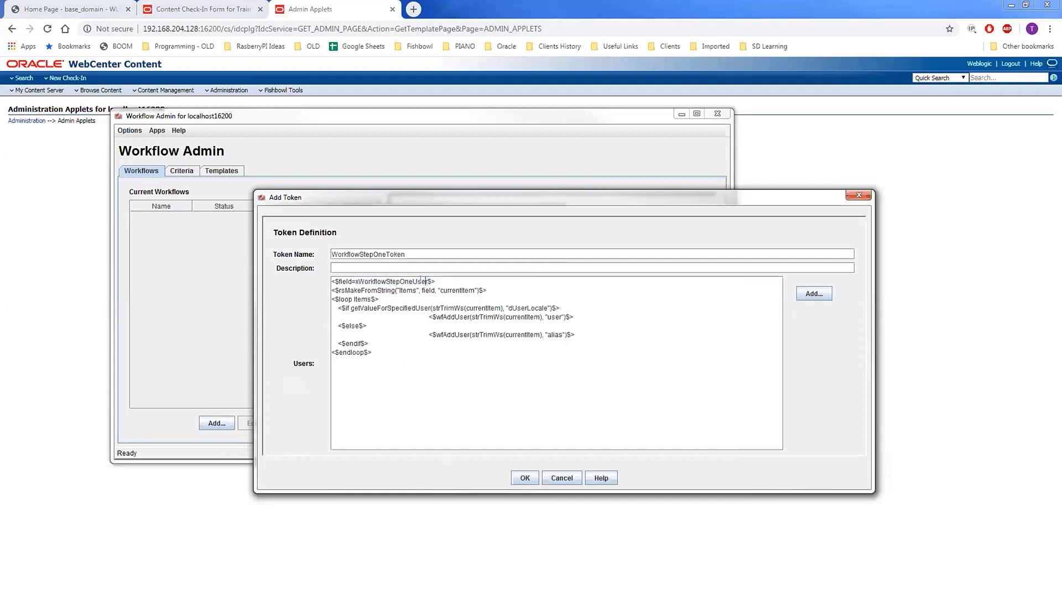
drag(428, 281, 351, 281)
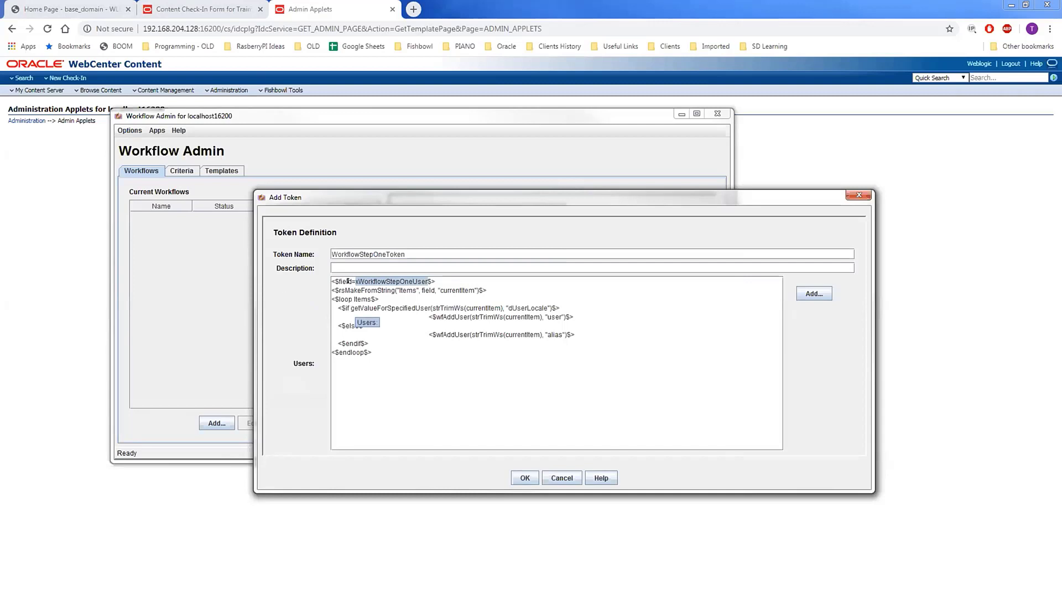
double_click(348, 281)
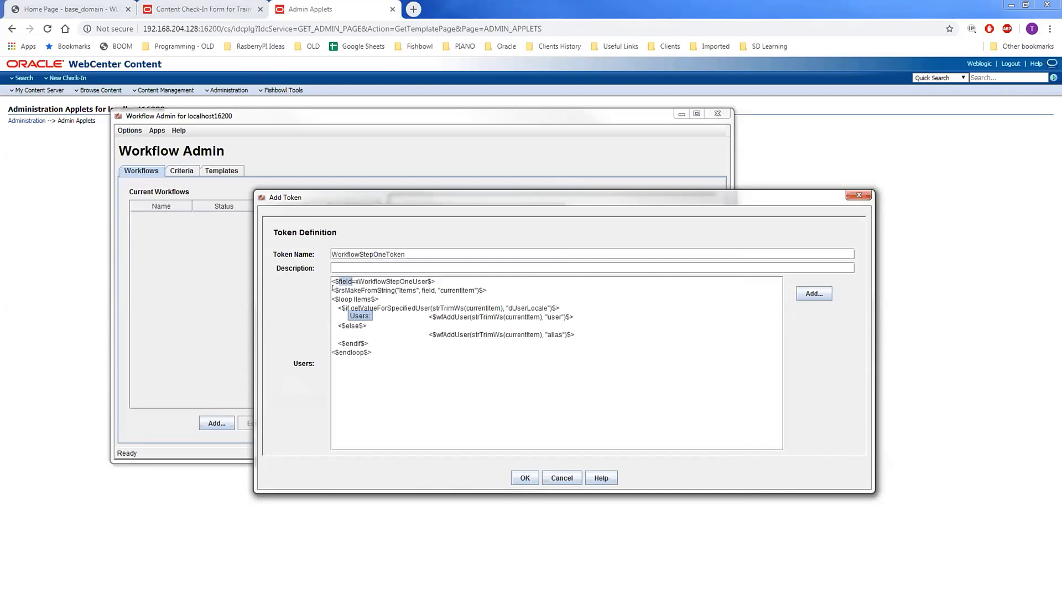
drag(333, 290, 487, 290)
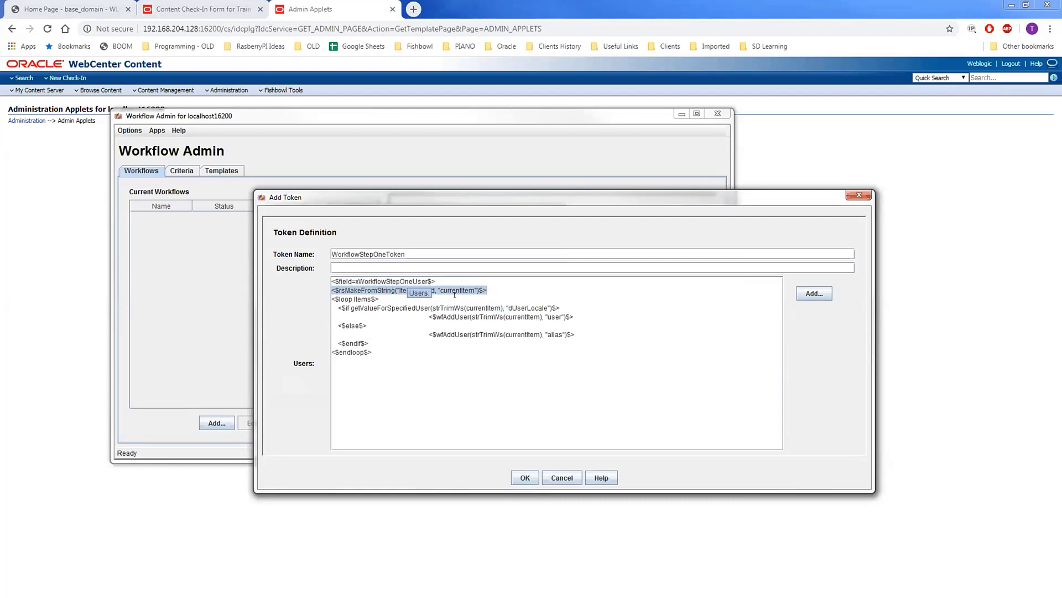
click(500, 287)
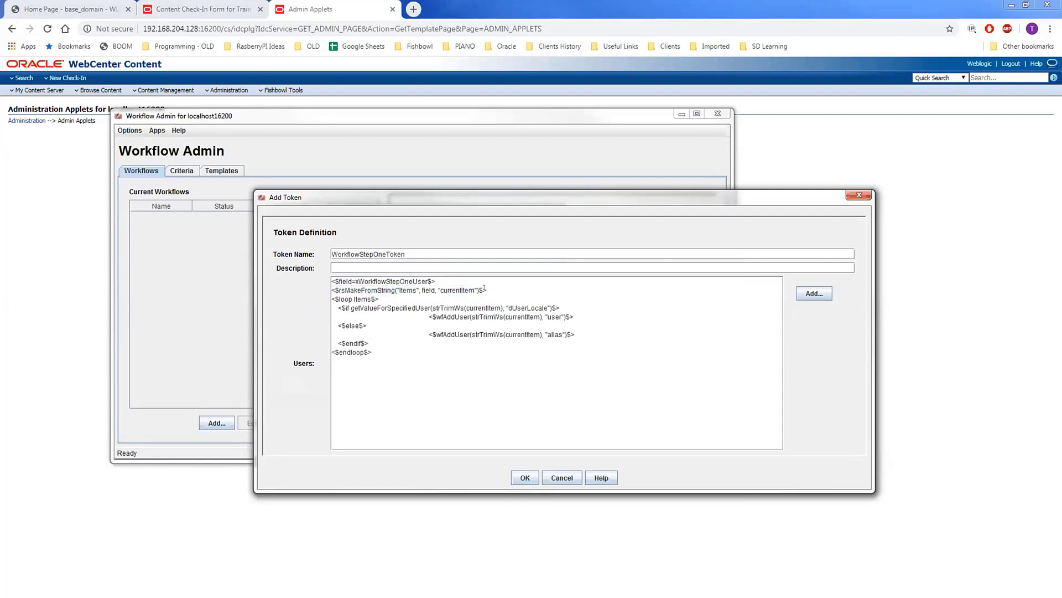
double_click(396, 281)
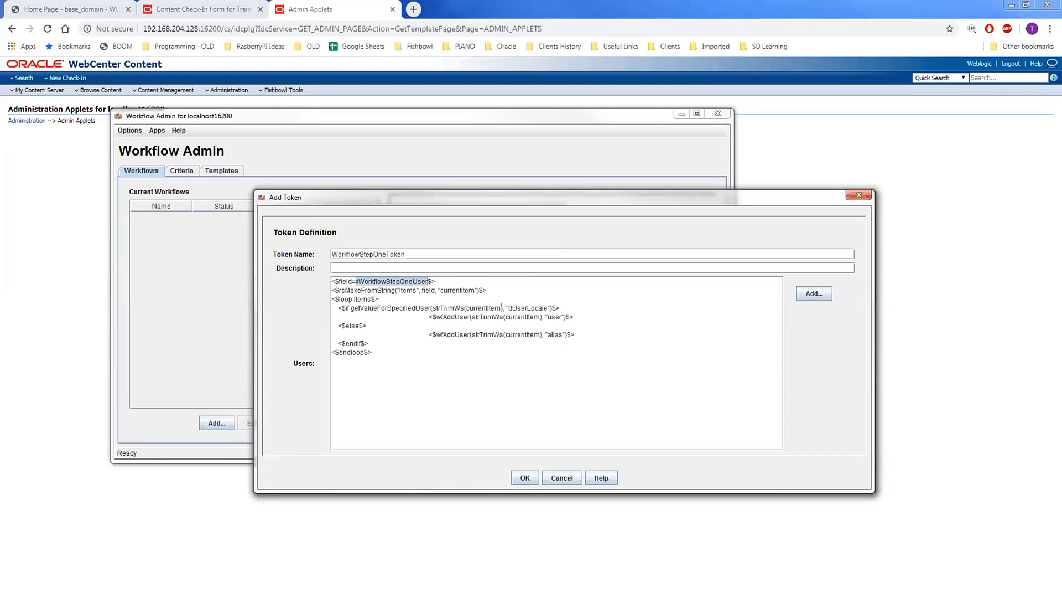
click(500, 287)
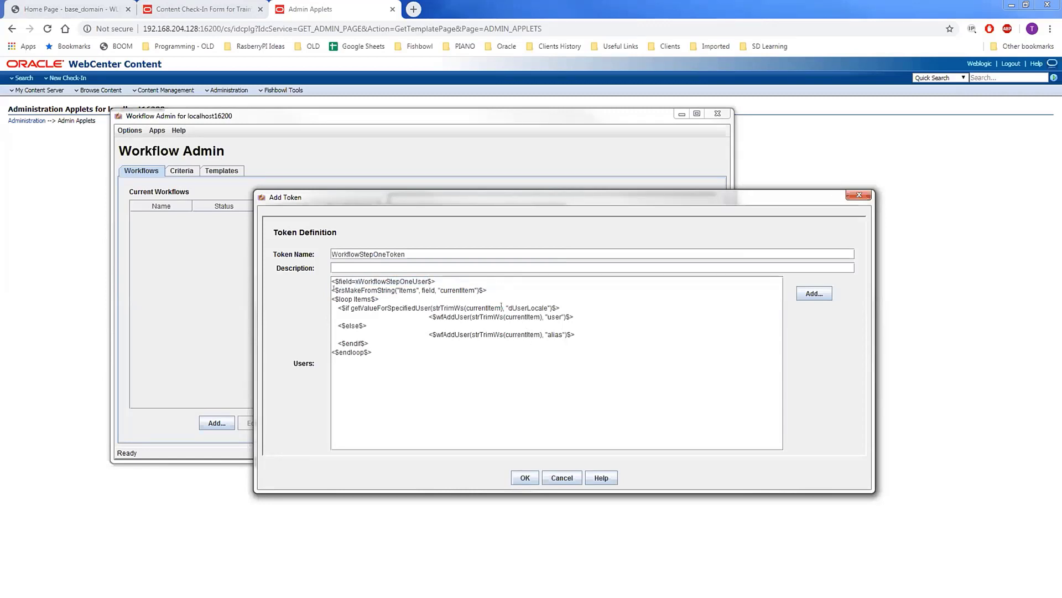
drag(337, 299, 369, 298)
click(383, 298)
- Review the remaining lines: the user locale condition, wfAddUser calls by user and alias
drag(334, 303, 561, 299)
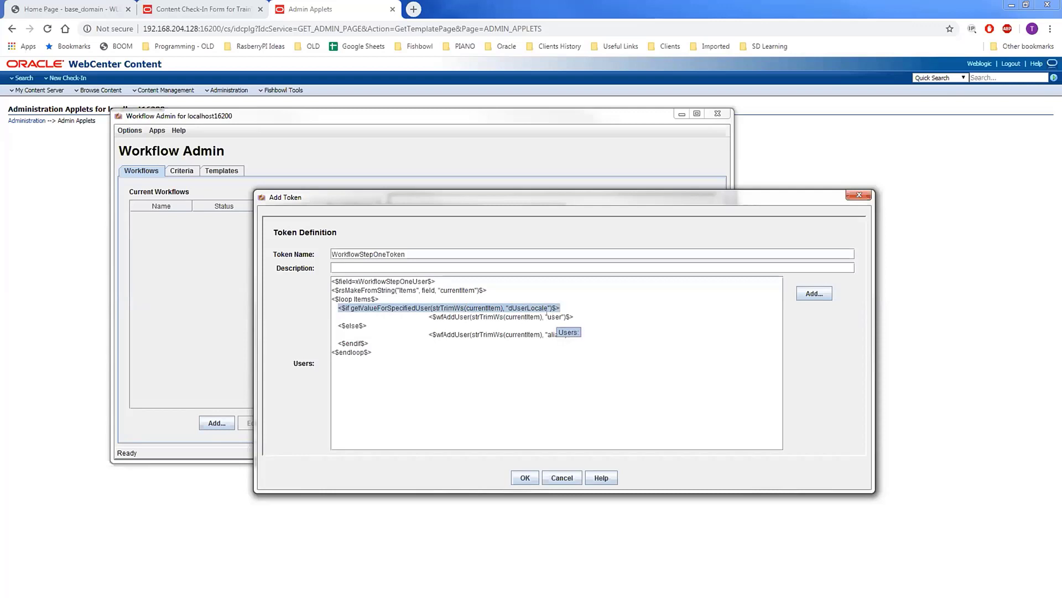
drag(546, 316, 555, 317)
click(468, 317)
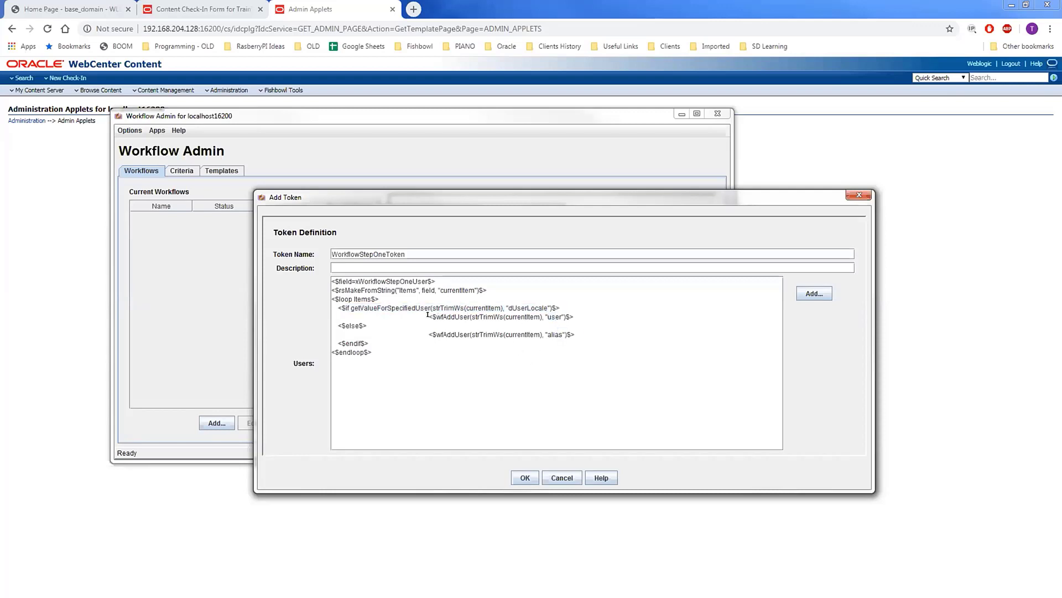
drag(428, 314, 570, 306)
double_click(449, 316)
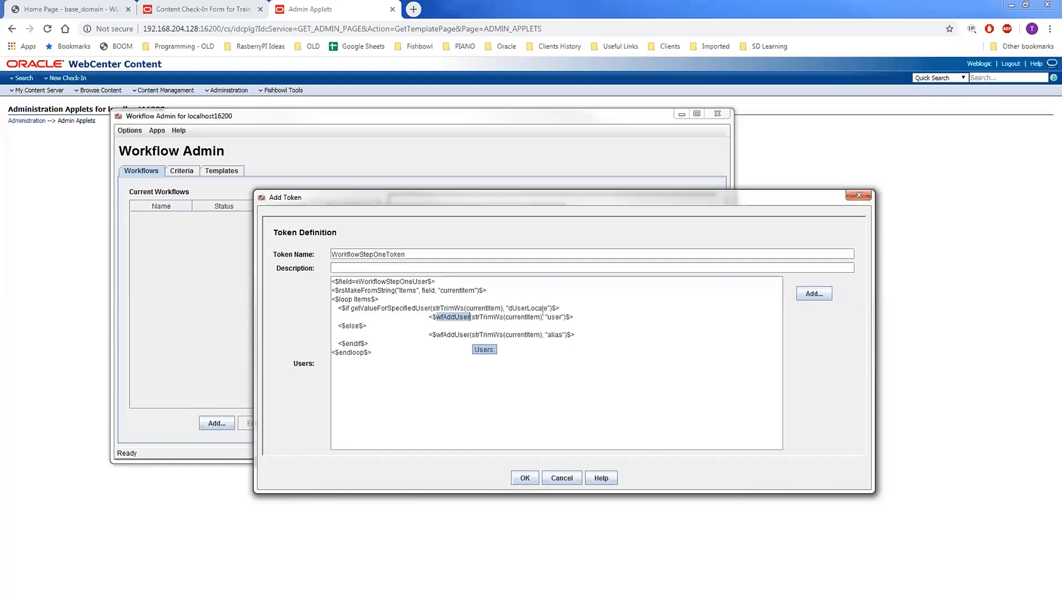
drag(580, 333, 422, 333)
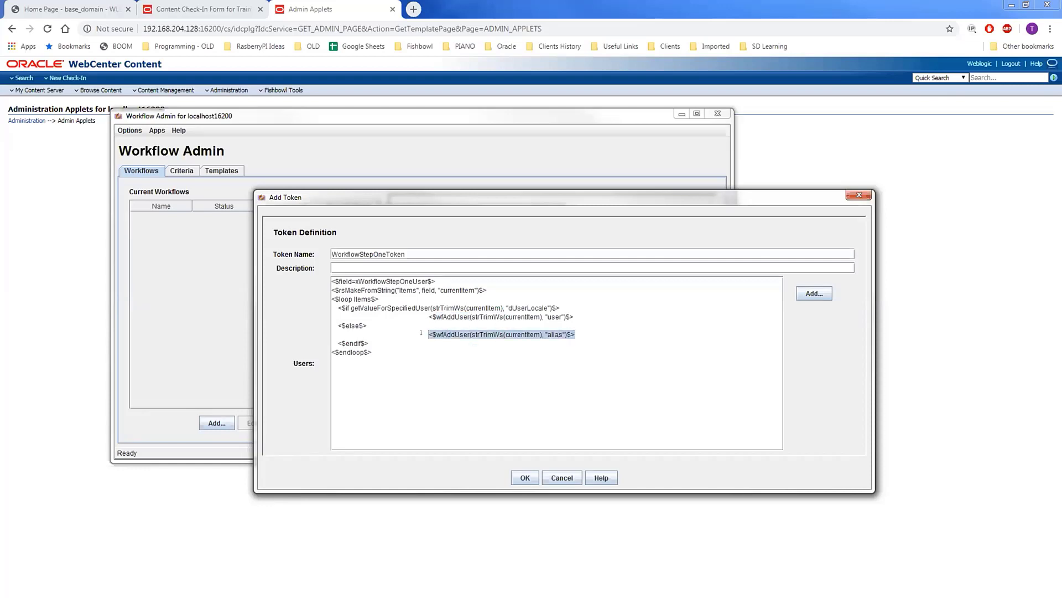
drag(562, 334, 547, 335)
click(401, 357)
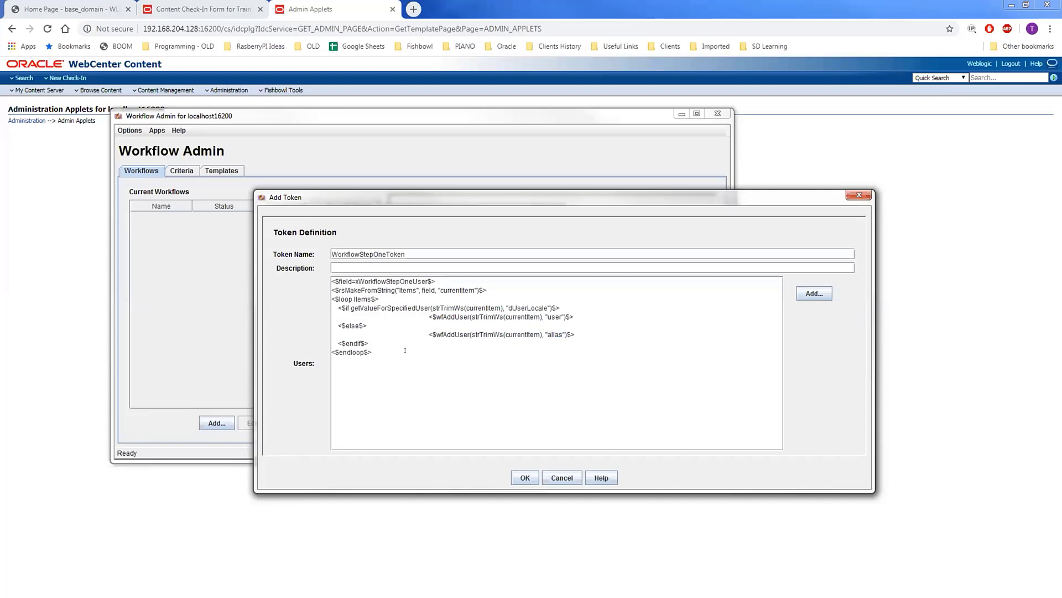
drag(324, 305, 322, 279)
click(385, 359)
drag(384, 349, 316, 278)
click(422, 393)
- Save WorkflowStepOneToken, then add WorkflowStepTwoToken with its pasted xWorkflowStepTwoUser users script
click(525, 477)
click(374, 351)
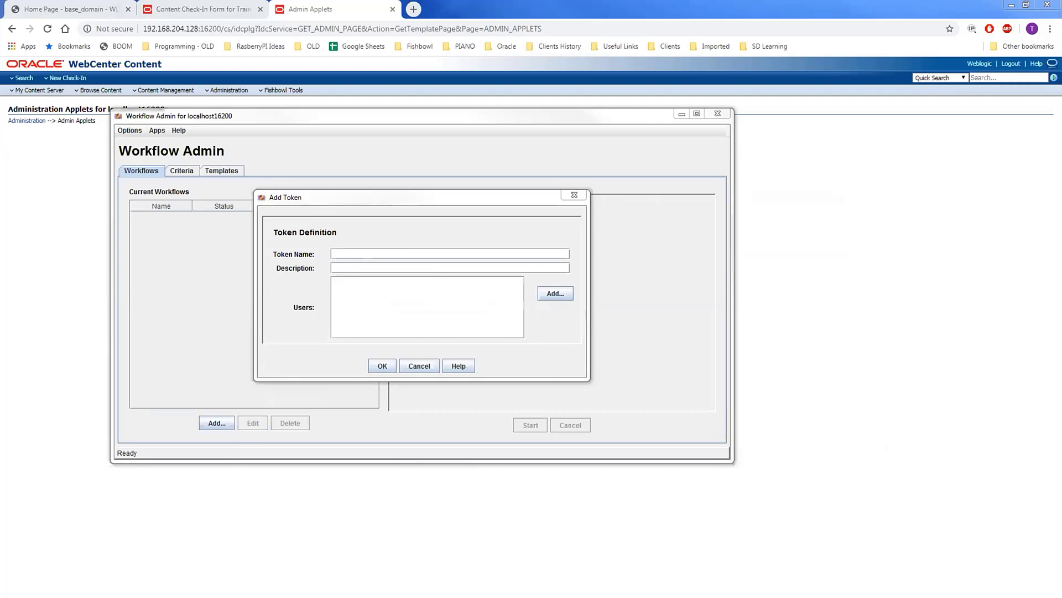
key(ctrl+v)
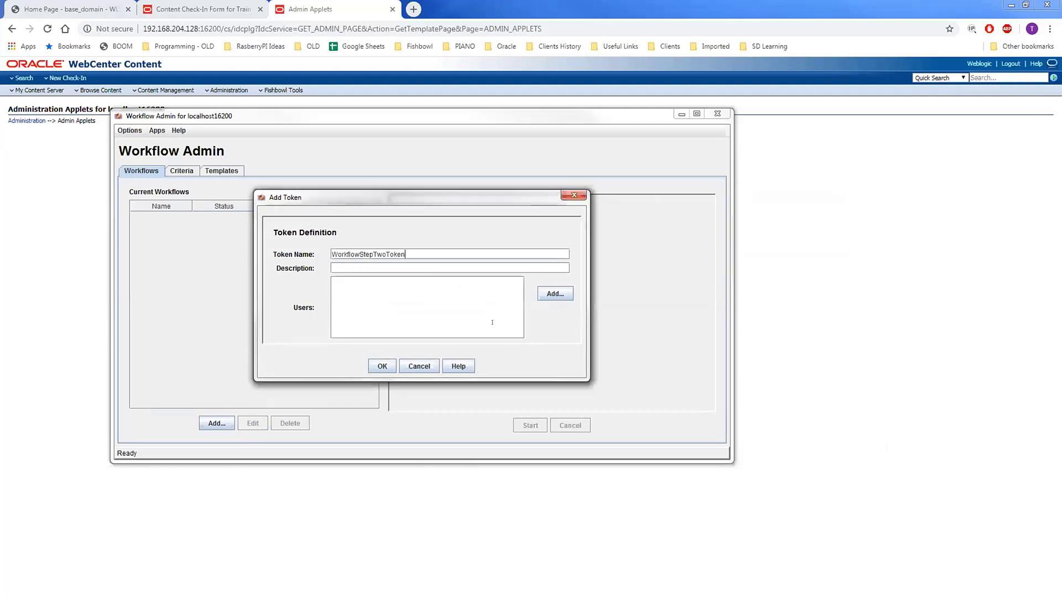
click(1004, 484)
key(ctrl+v)
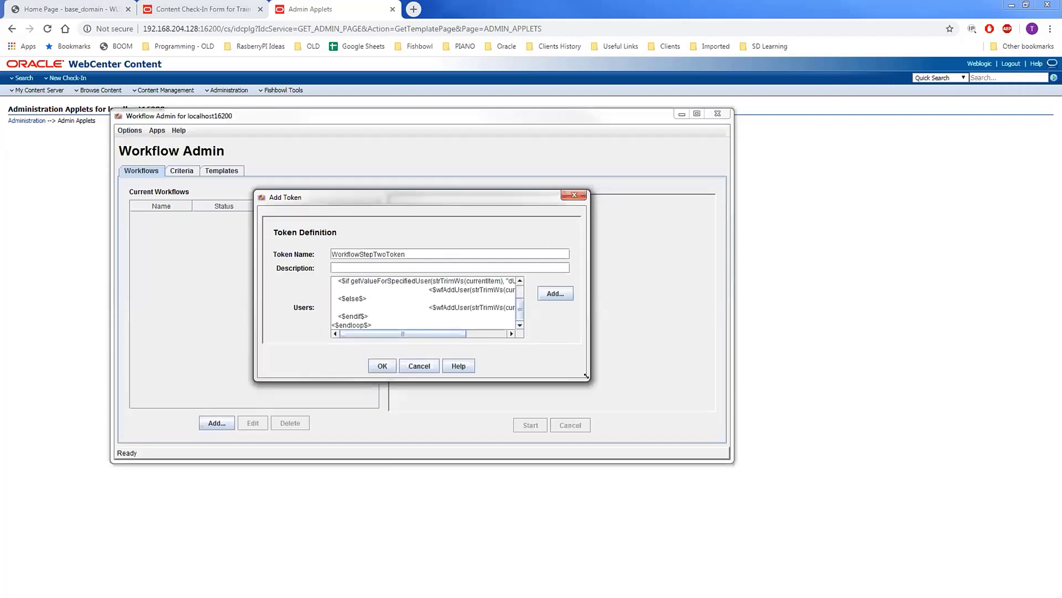
double_click(385, 280)
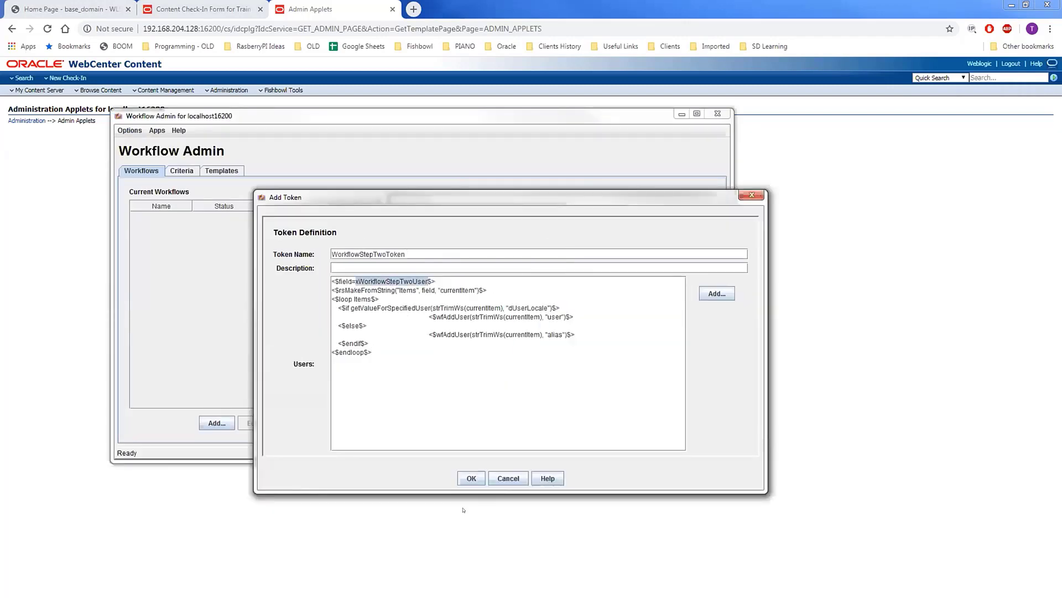
click(472, 478)
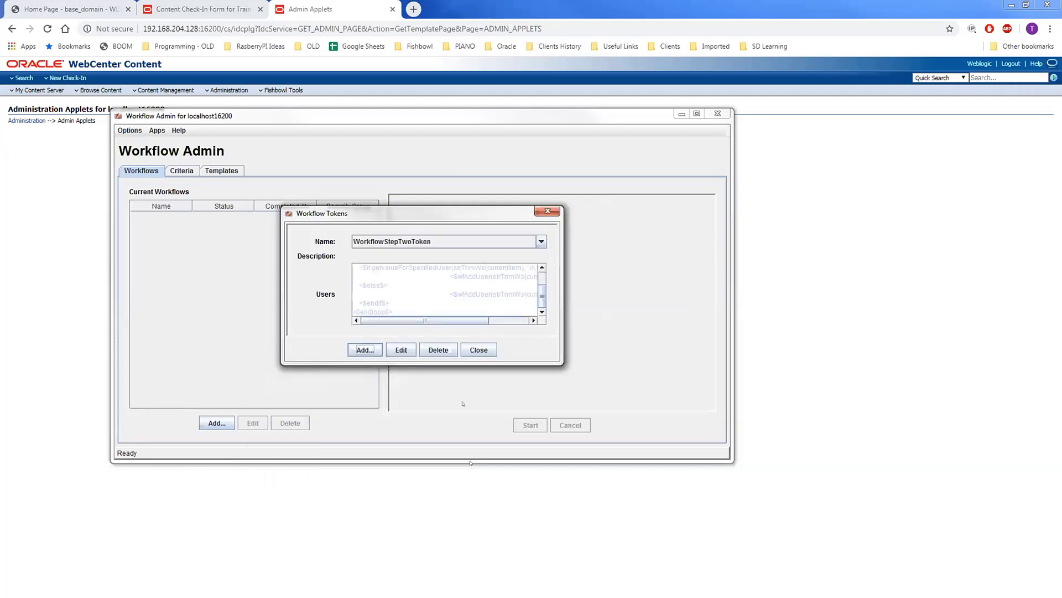
- Add NotifyUsersToken with the pasted users script reading xWorkflowNotifyRelease, and save it
click(365, 350)
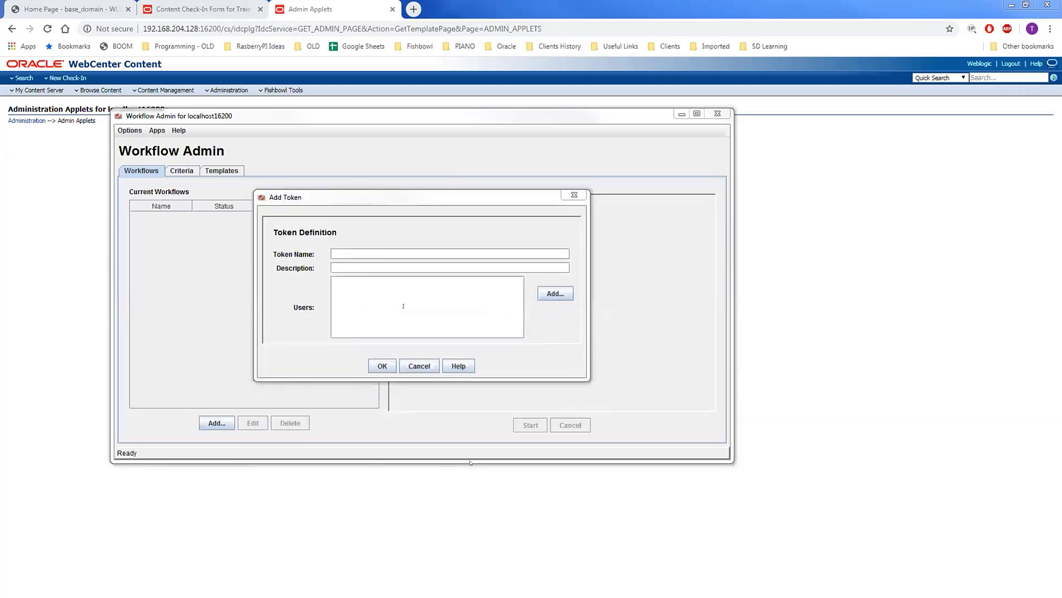
key(ctrl+v)
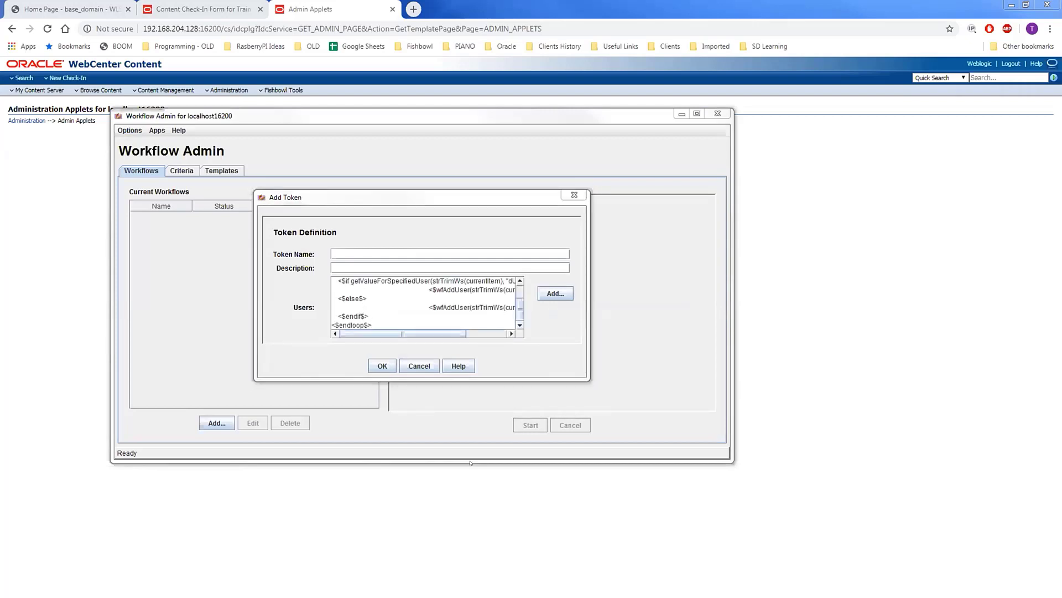
click(411, 252)
text(NotifyUsersToken)
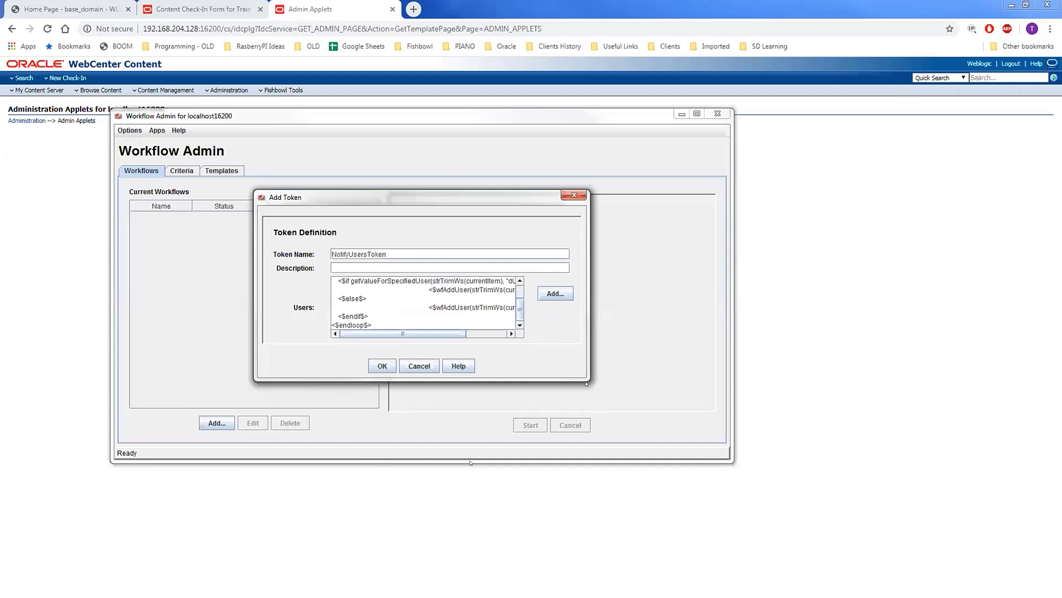
drag(581, 375, 736, 445)
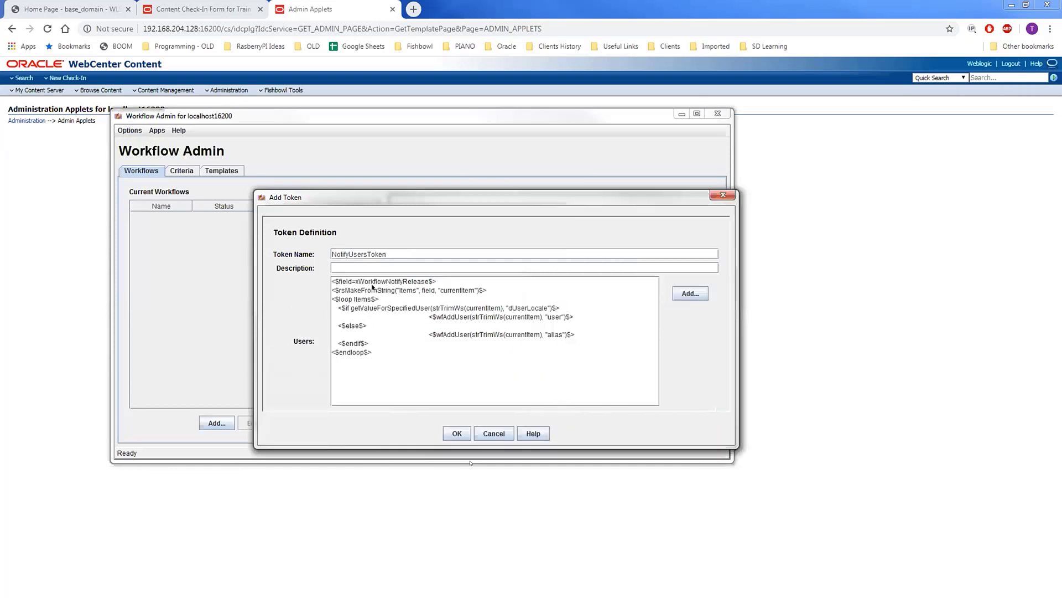
double_click(376, 281)
click(455, 434)
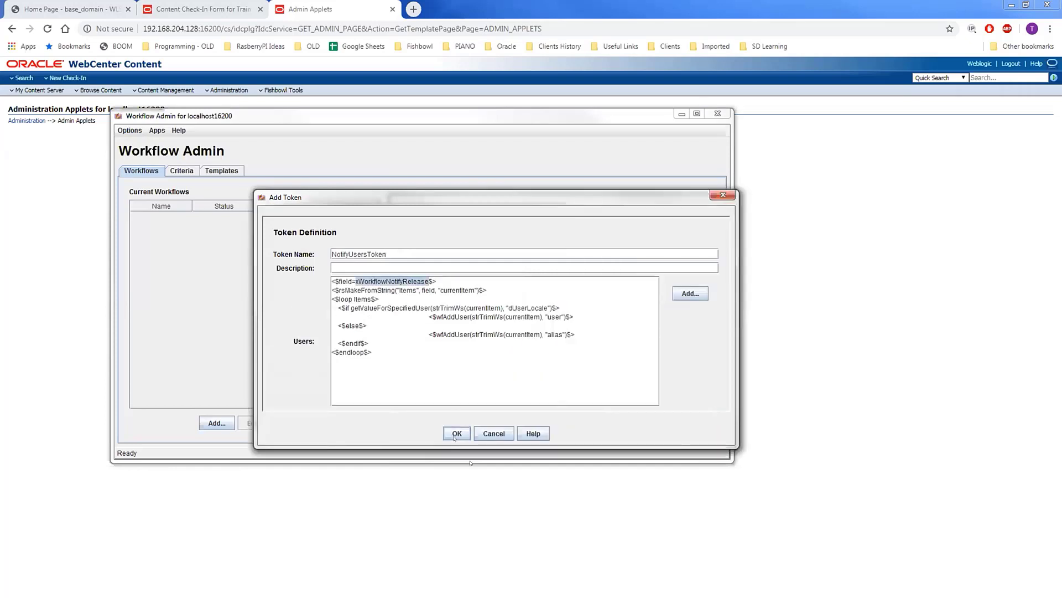
- Close the token list and abandon a basic workflow started by mistake
click(478, 350)
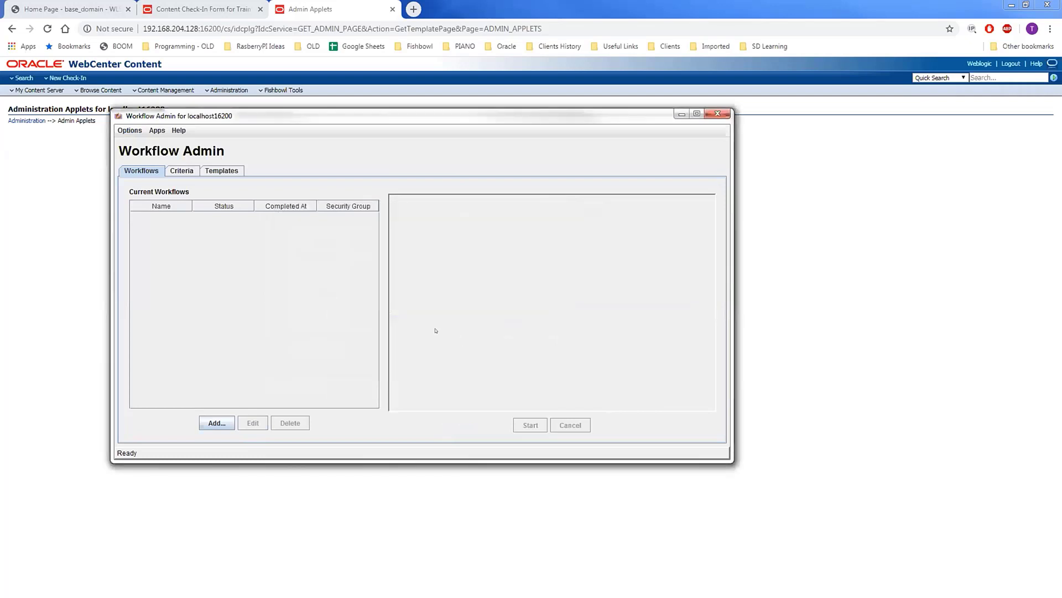
click(217, 422)
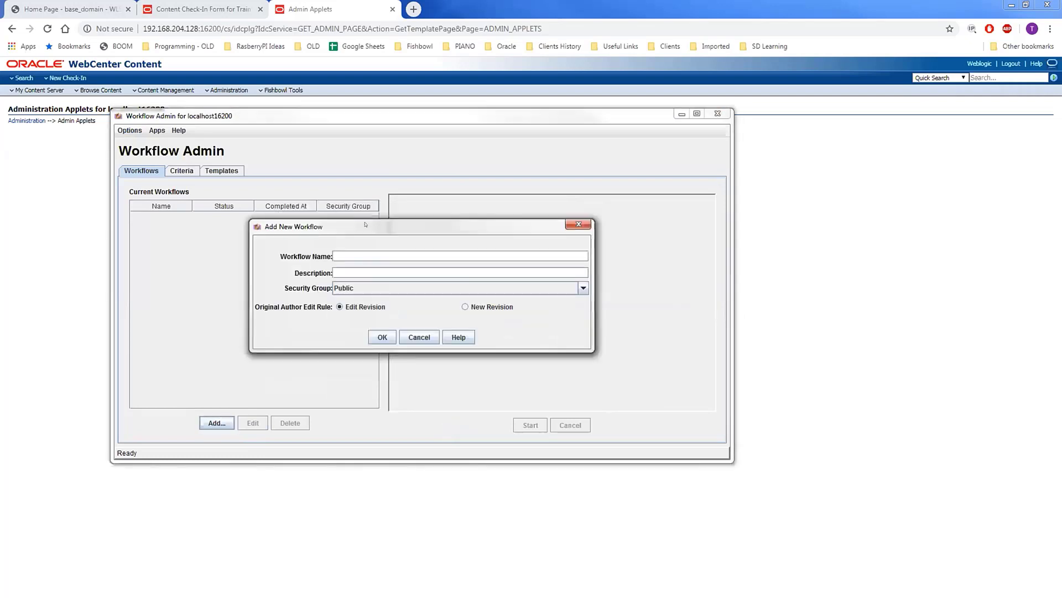
text(TrainingAd)
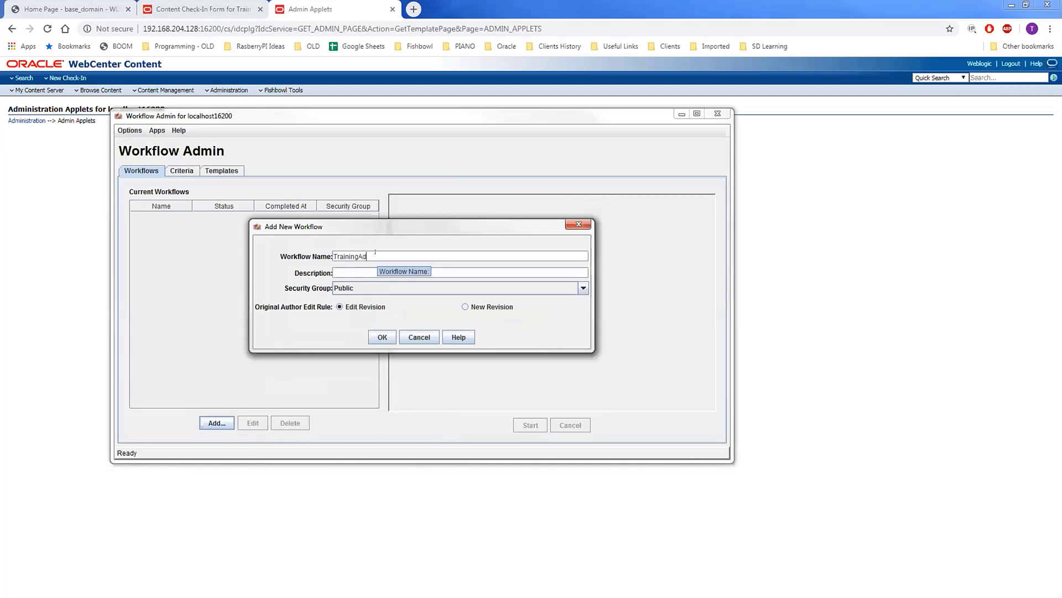
text(HocWorkflow)
click(421, 338)
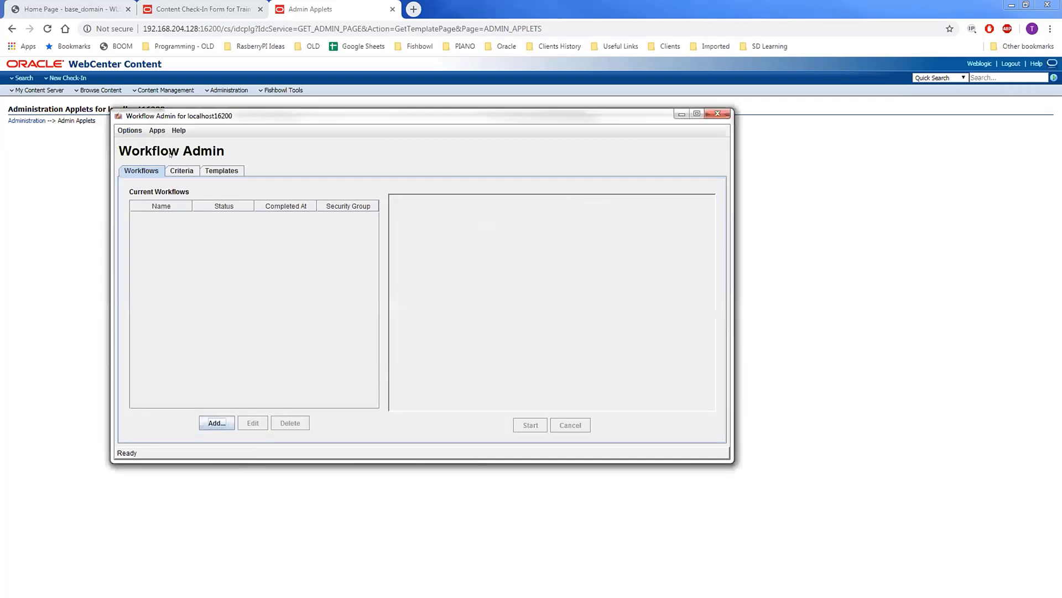
- Create criteria workflow TrainingAdHocWorkflow in Public, with Profile matching Training
click(189, 171)
click(218, 423)
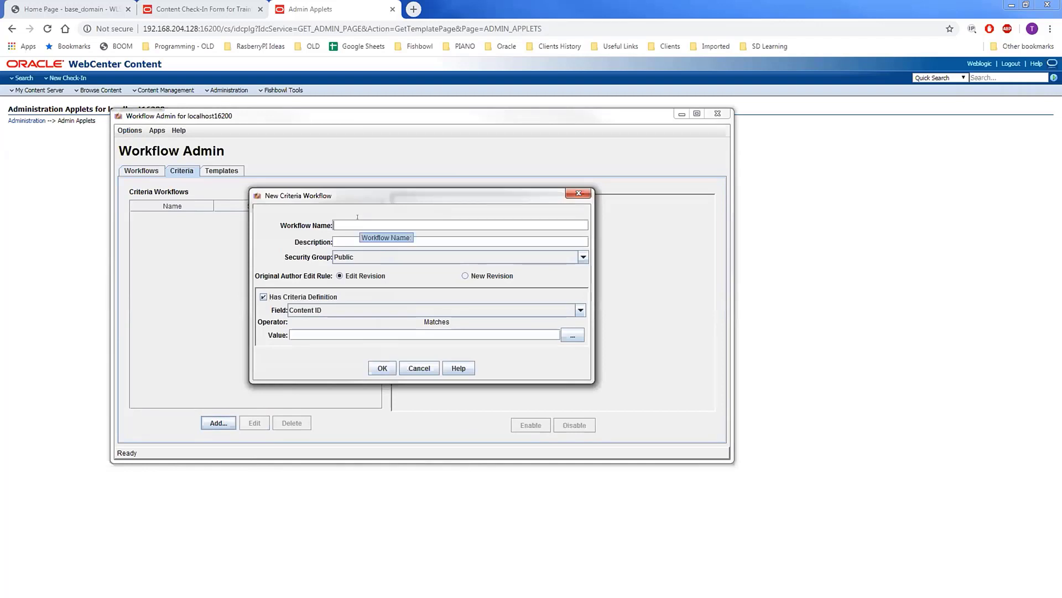
text(TrainingAdHocWorkflow)
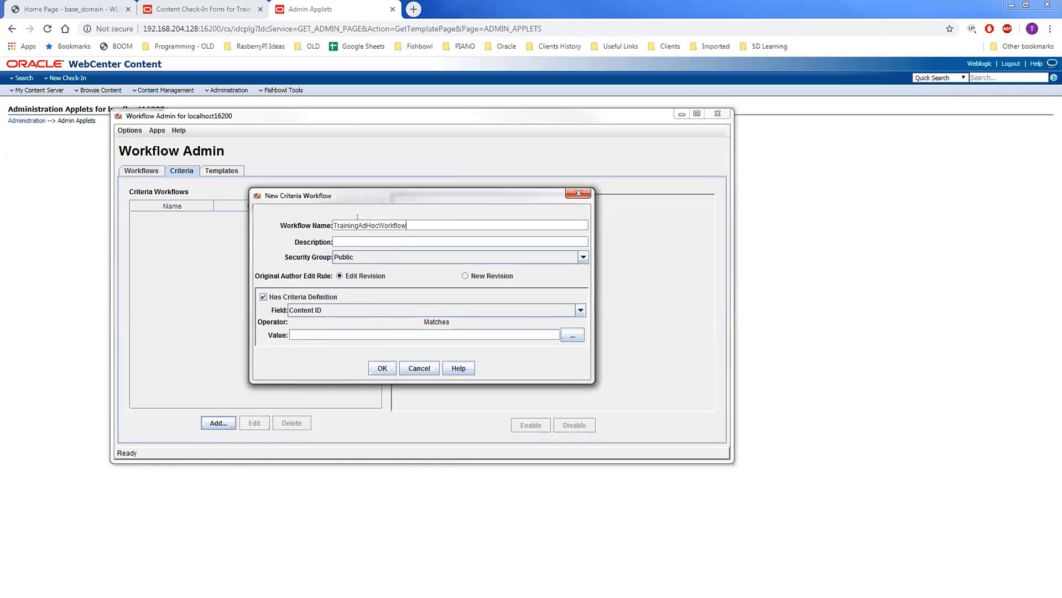
click(426, 259)
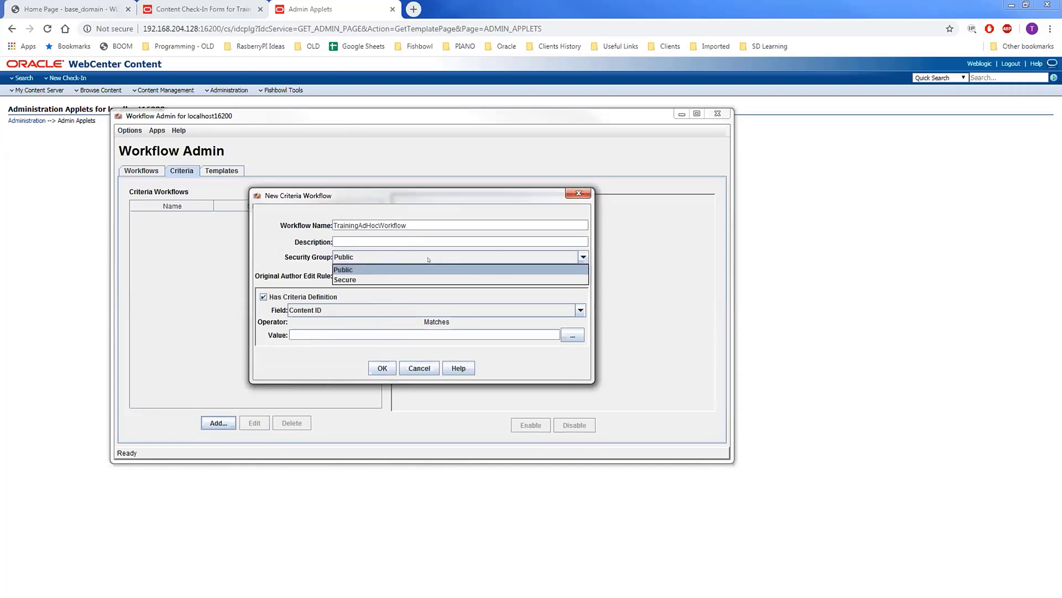
click(352, 267)
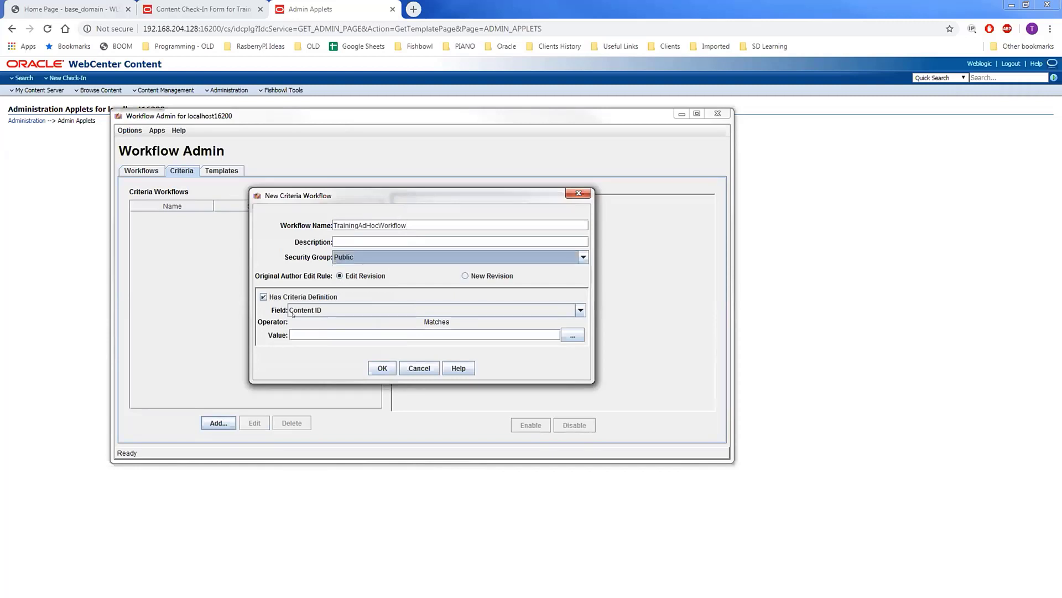
click(366, 309)
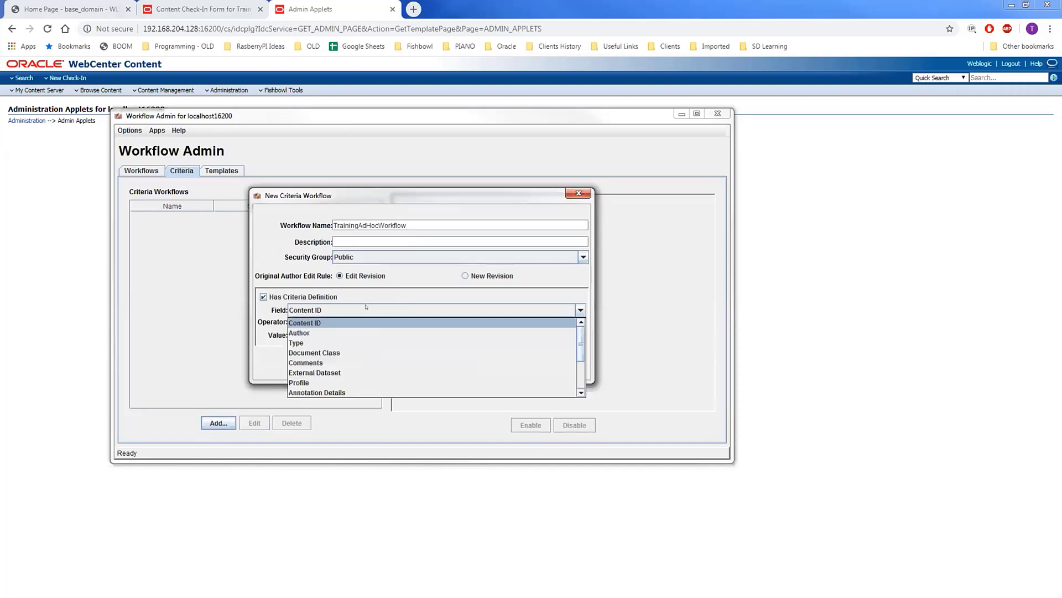
click(318, 382)
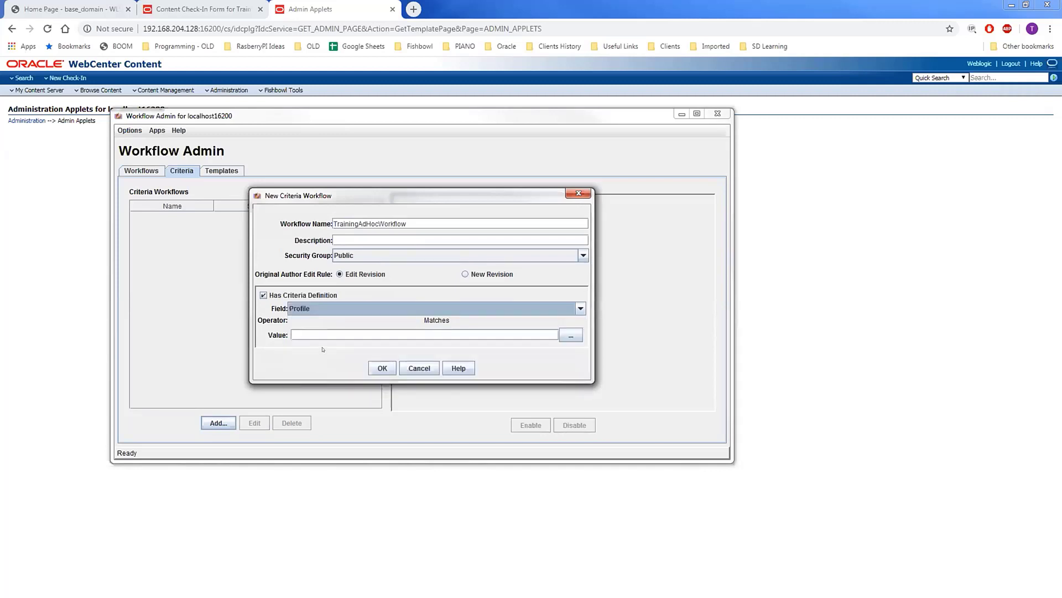
click(561, 337)
click(407, 180)
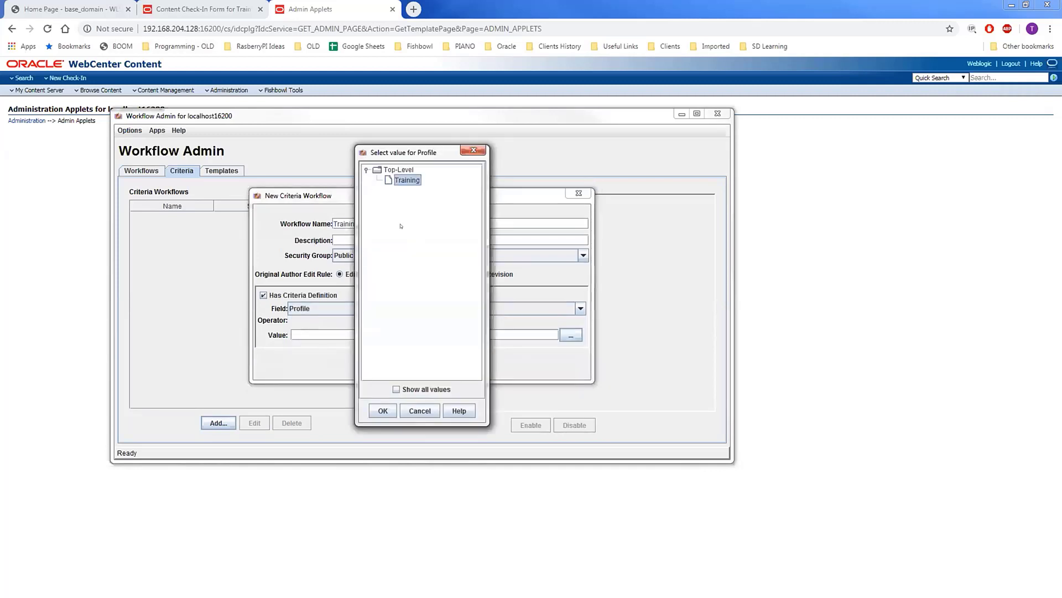
click(374, 411)
click(376, 368)
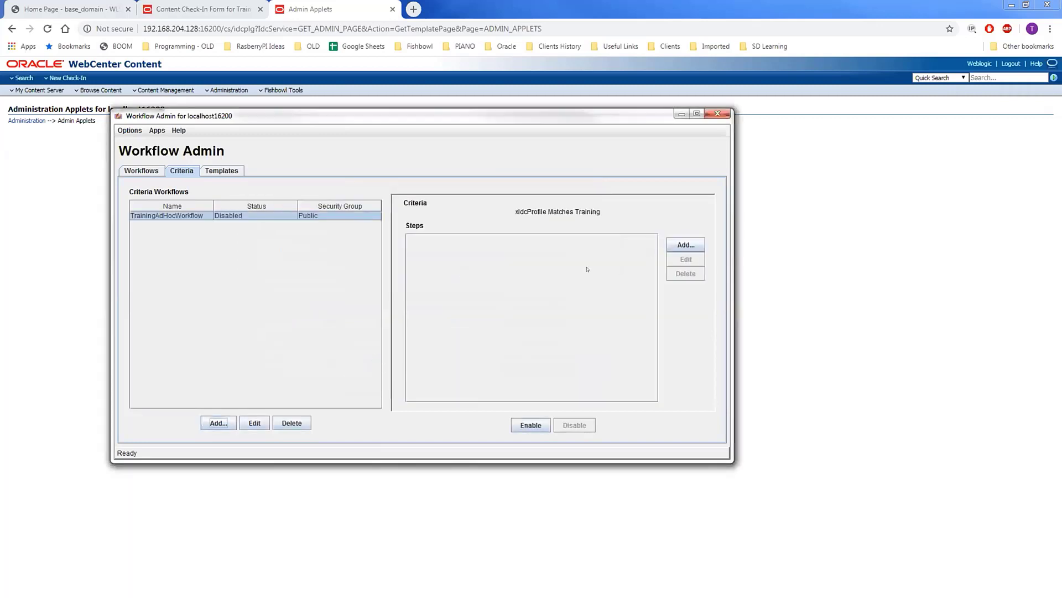
- Add StepOne as a review-and-edit (replace) step assigned to WorkflowStepOneToken
click(686, 244)
text(StepOne)
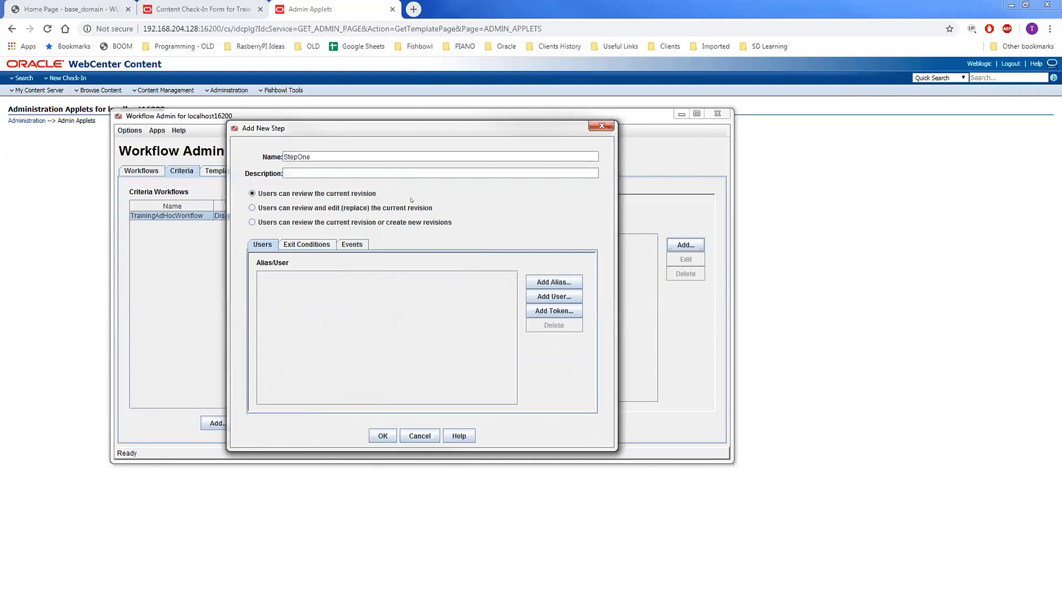
click(295, 207)
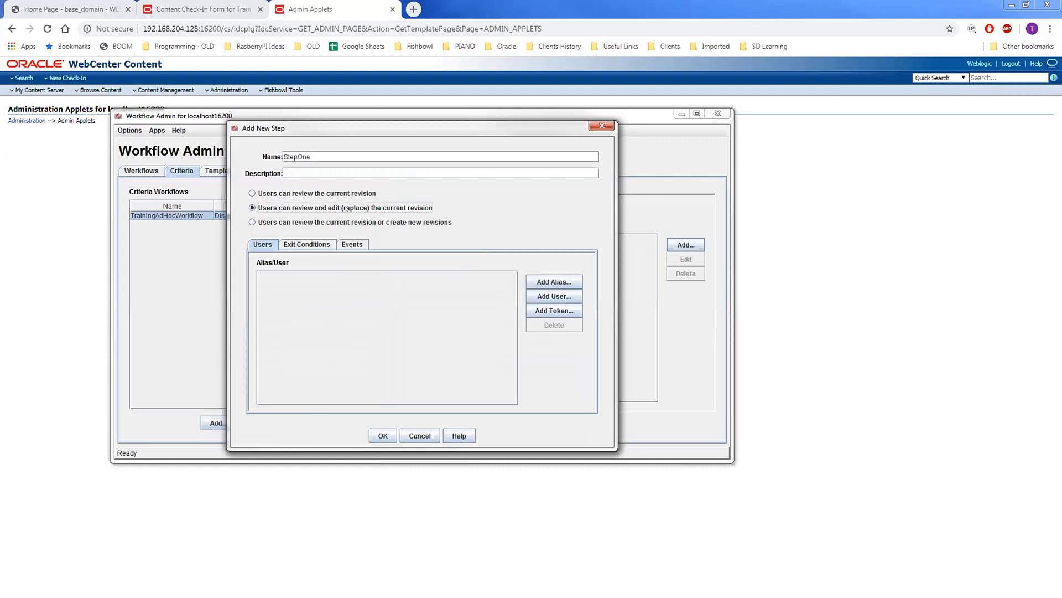
click(568, 312)
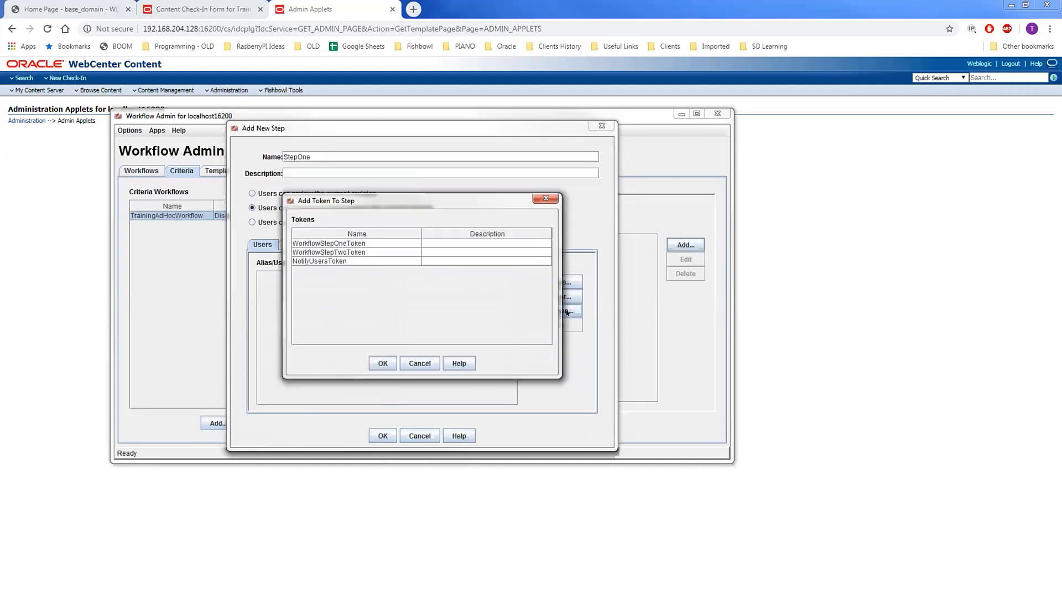
click(348, 244)
click(383, 363)
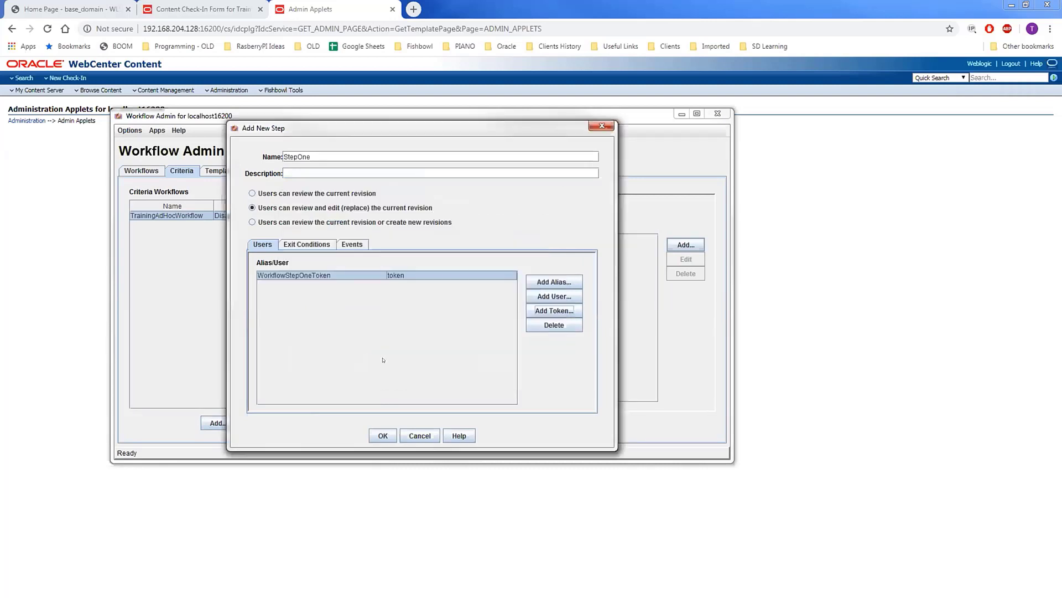
click(376, 432)
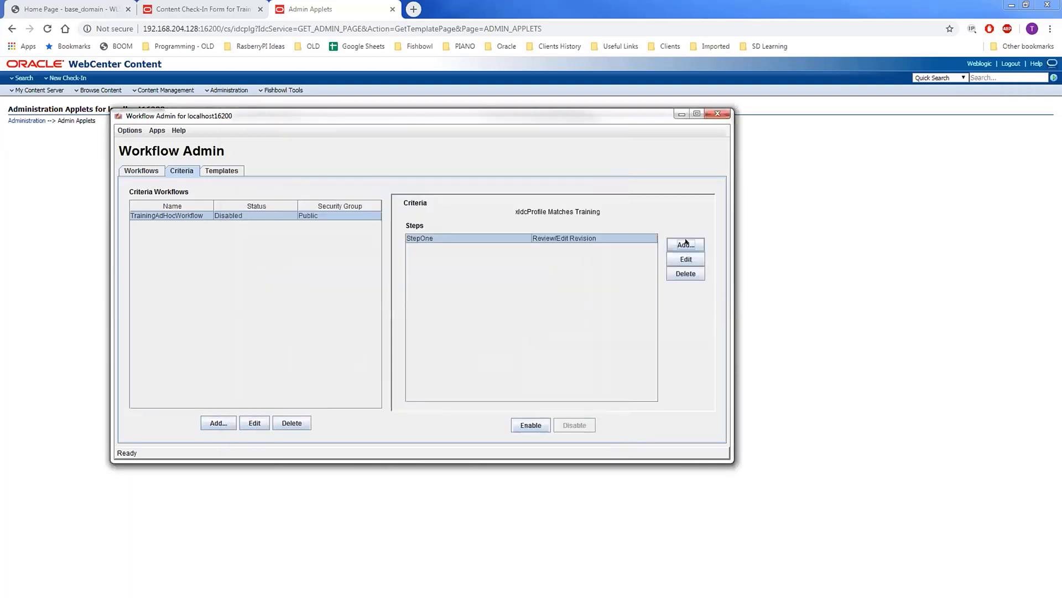
- Start a new step named StepTwo and assign it WorkflowStepTwoToken
click(692, 246)
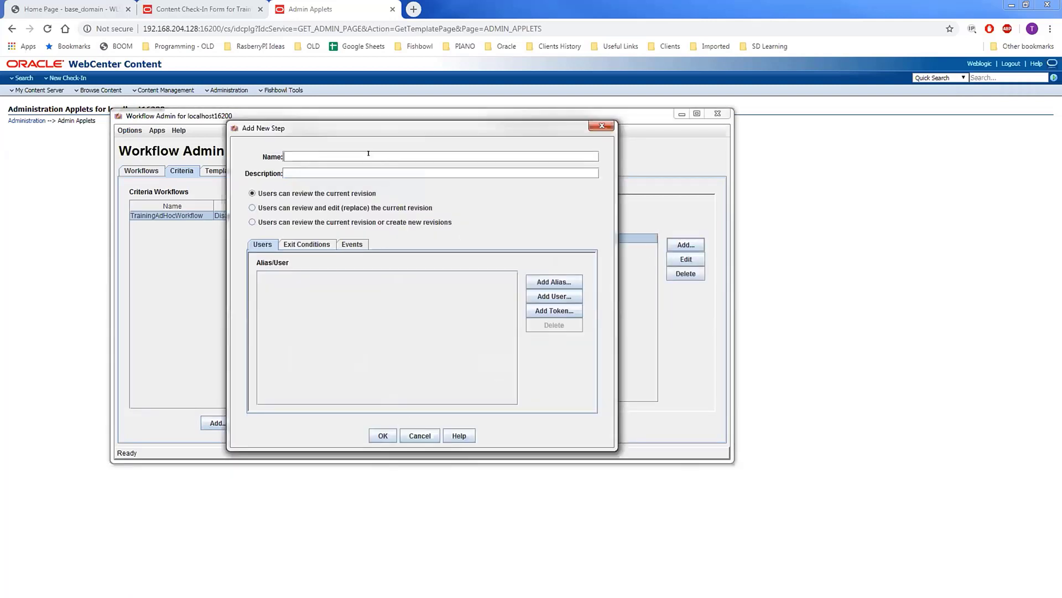
text(StepTwo)
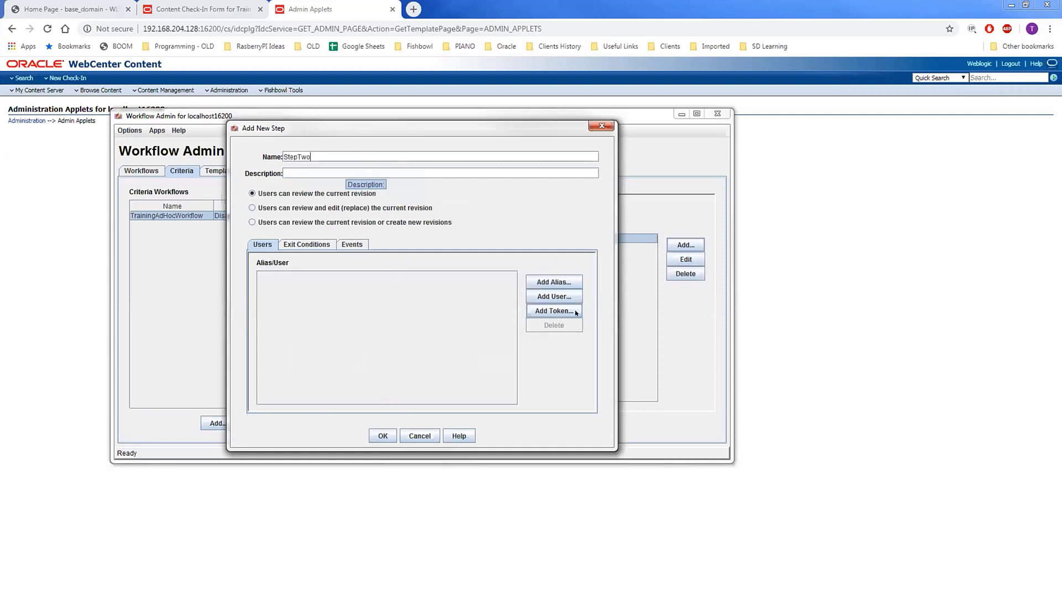
click(554, 310)
click(368, 253)
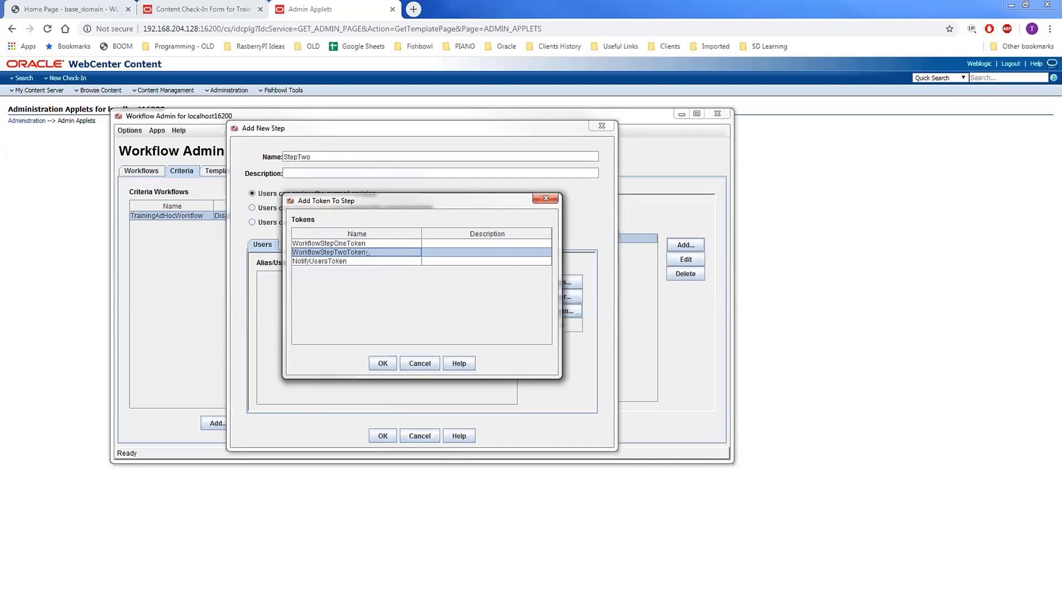
click(383, 363)
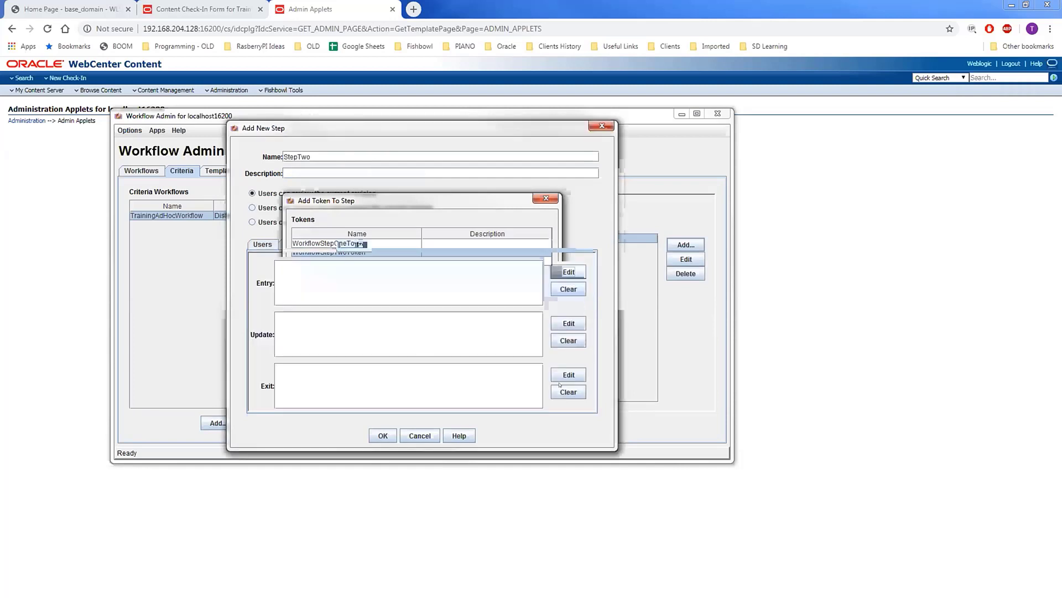
- Give StepTwo's exit event the custom script wfSetSuppressNotification(1) and save the step
click(570, 374)
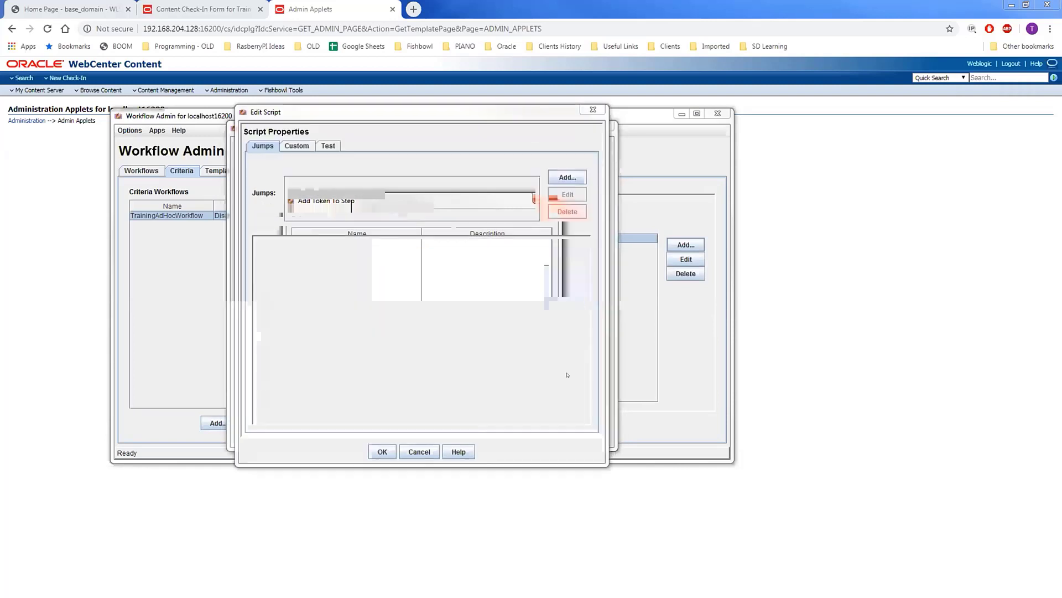
click(288, 145)
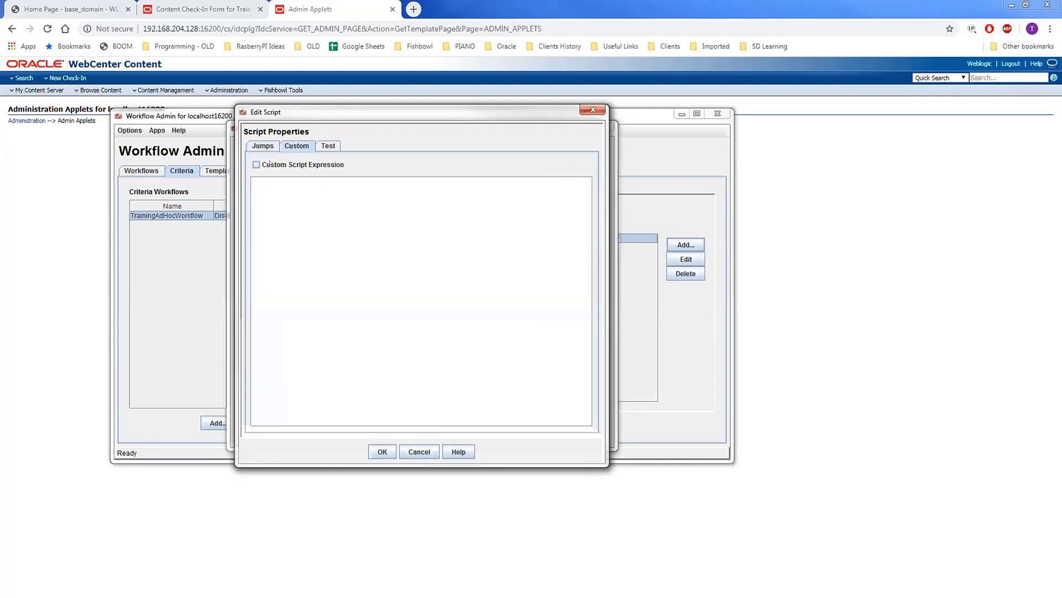
click(270, 164)
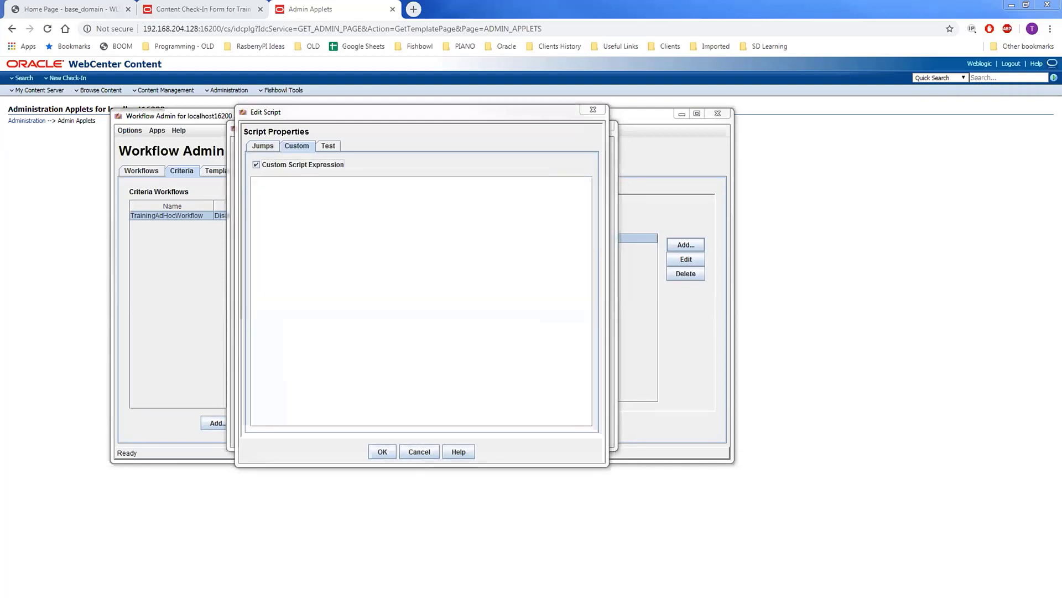
click(454, 217)
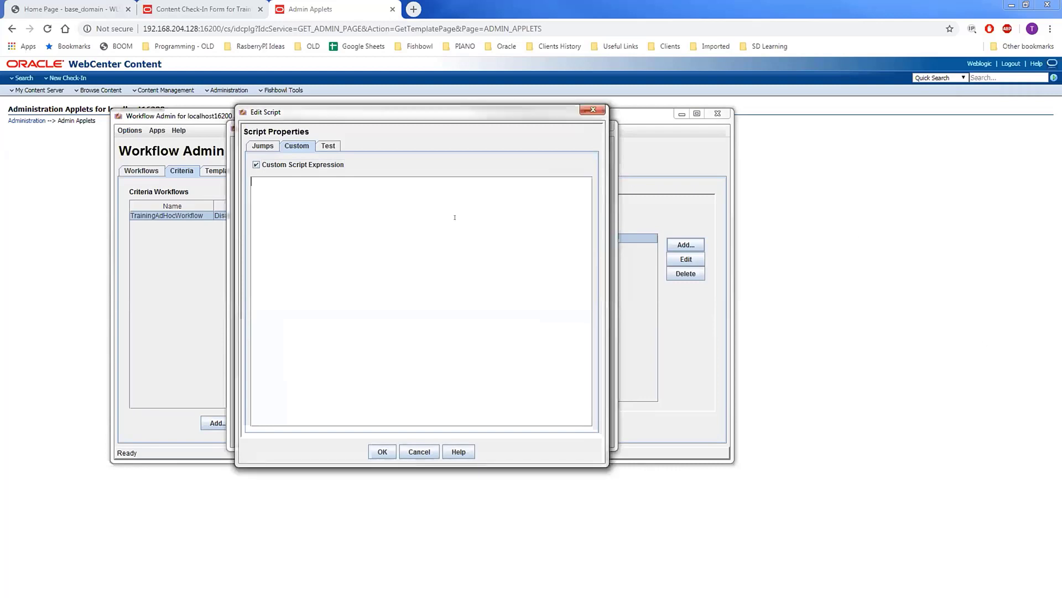
text(<$wfSetSuppressNotification(1)$>)
drag(361, 181, 237, 174)
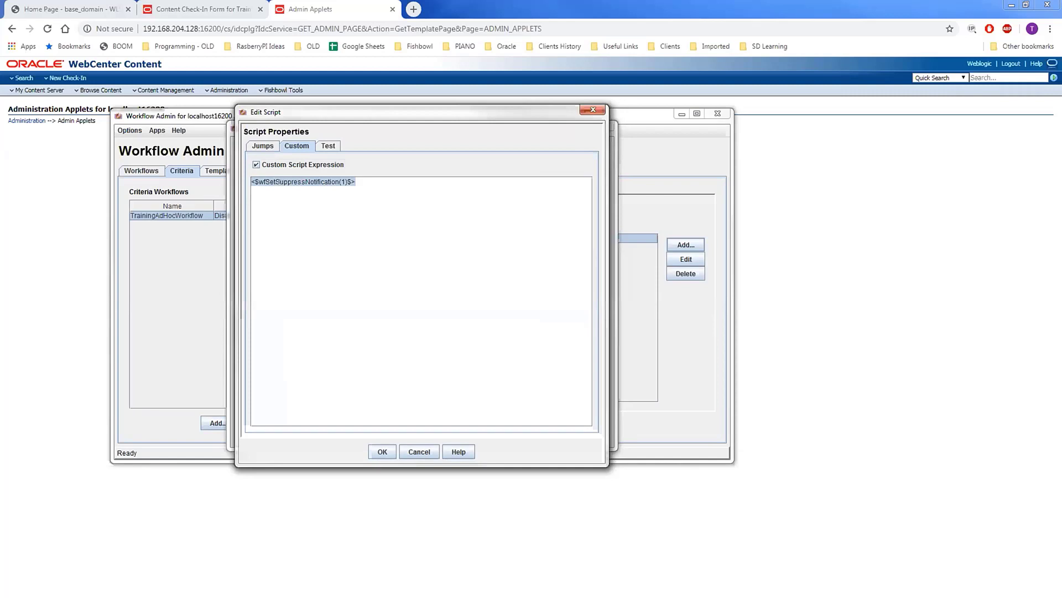
click(284, 181)
drag(351, 174, 227, 173)
click(392, 454)
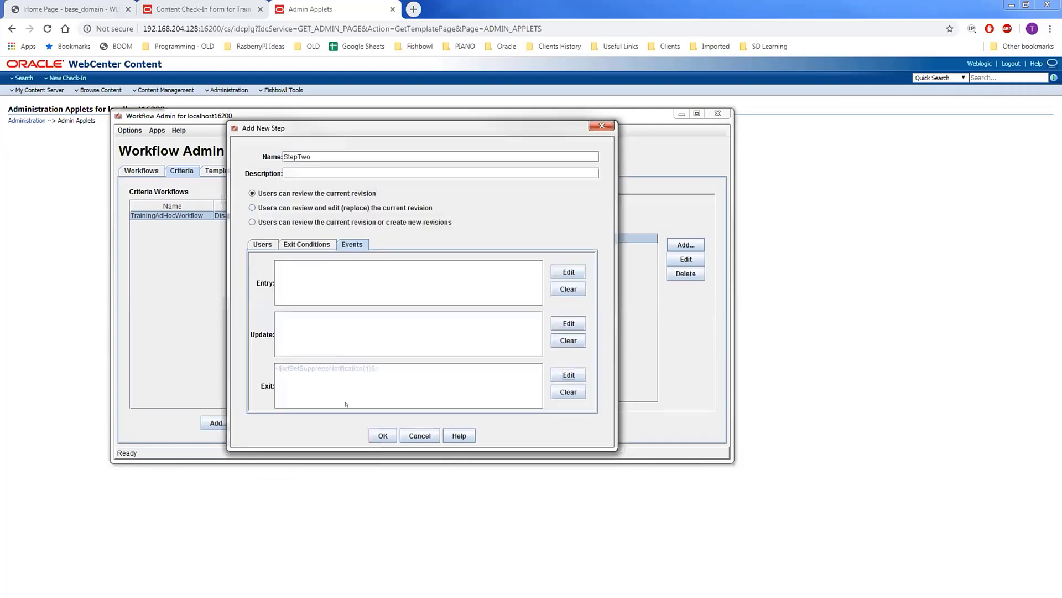
click(383, 436)
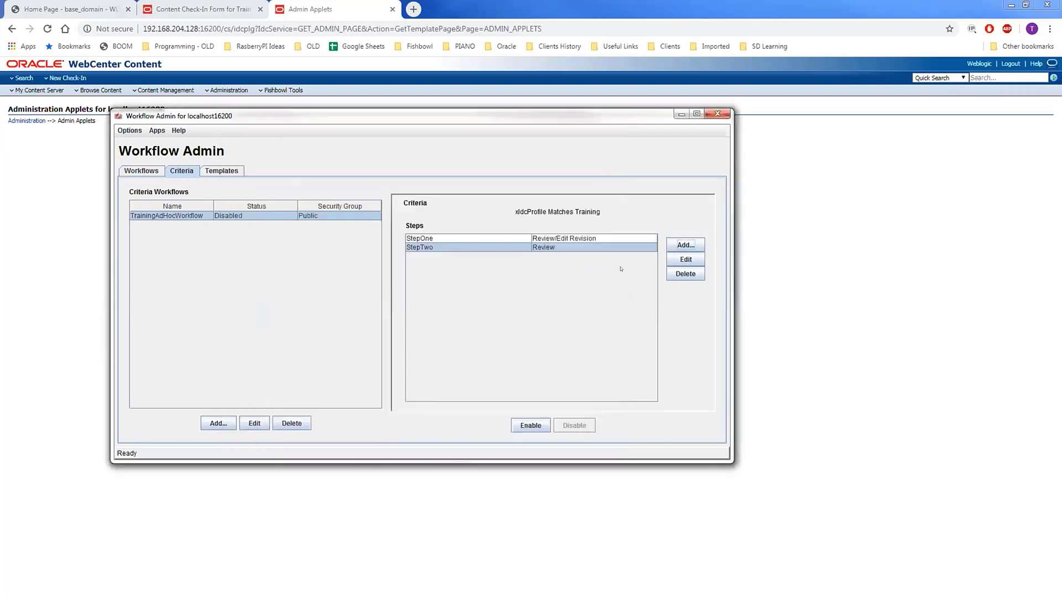
- Start a new step named NotificationStep and assign it NotifyUsersToken
click(685, 244)
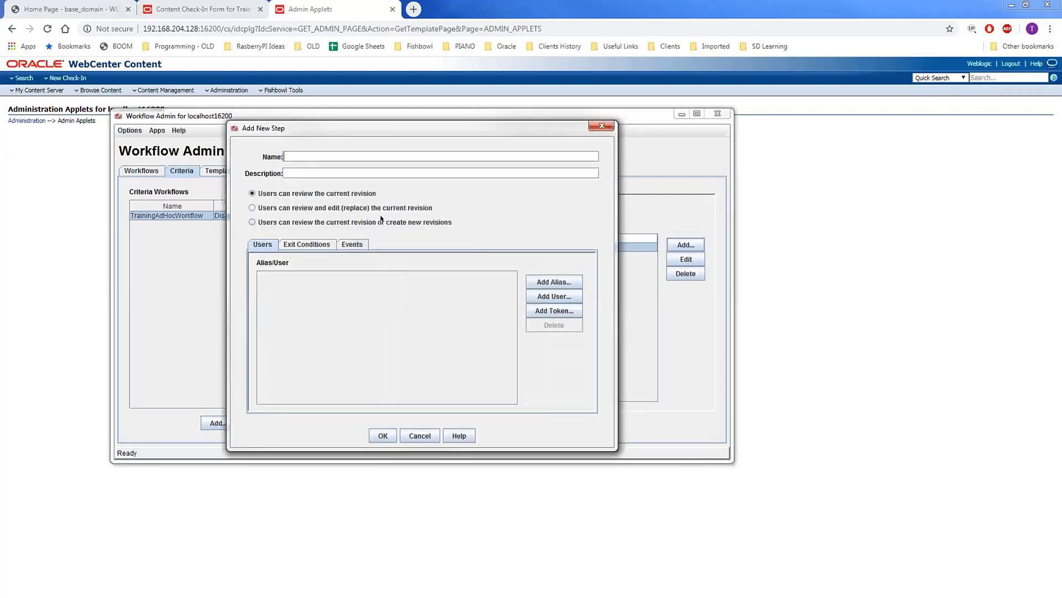
text(NotificationStep)
click(554, 311)
click(323, 263)
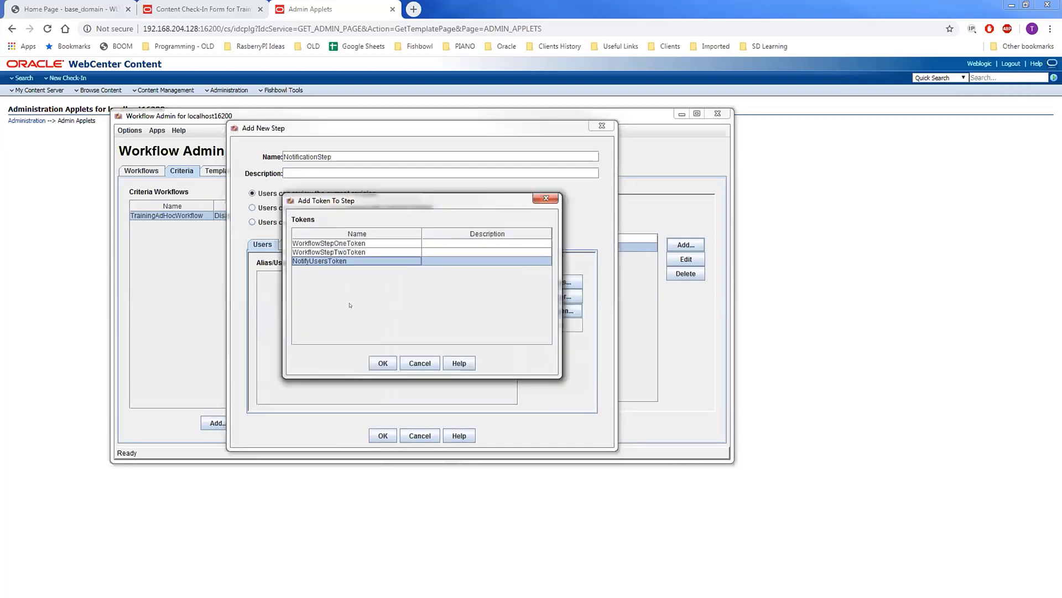
click(390, 363)
- Give the step's entry event a custom script with the pasted seven-line notification script
click(347, 244)
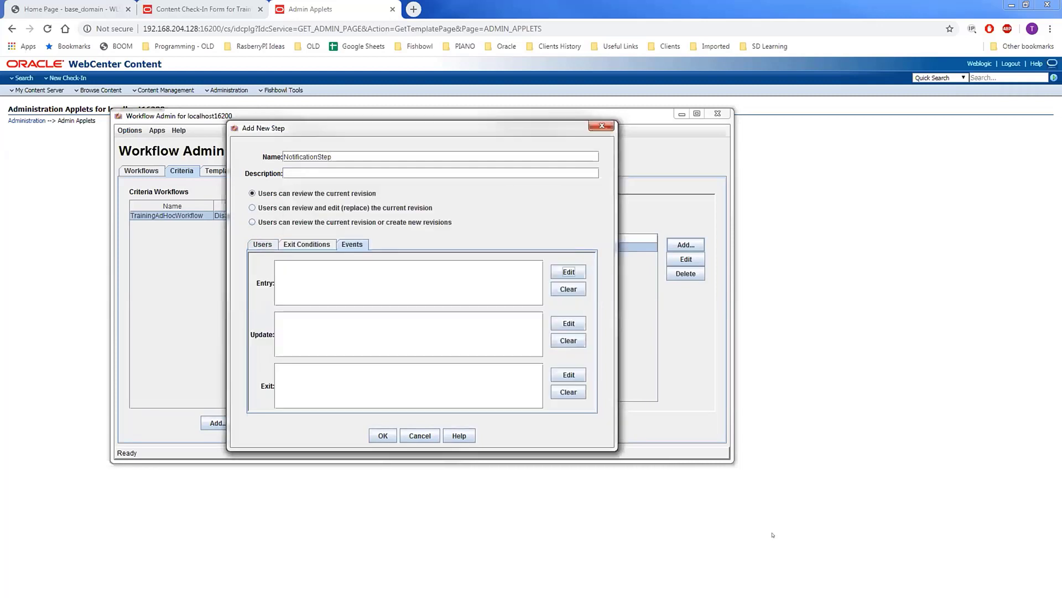
click(568, 272)
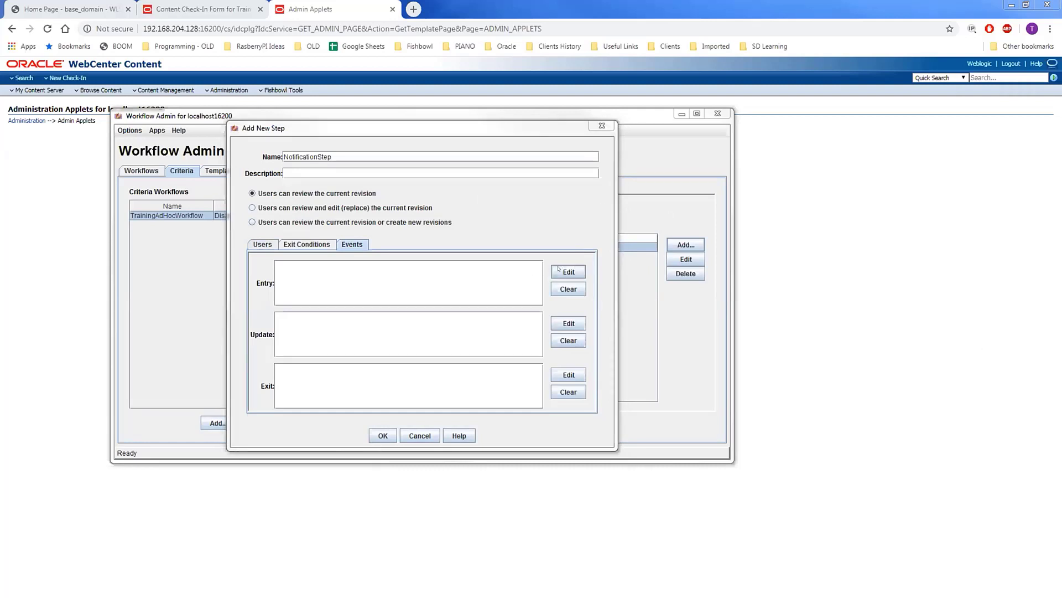
click(287, 146)
click(256, 164)
click(285, 194)
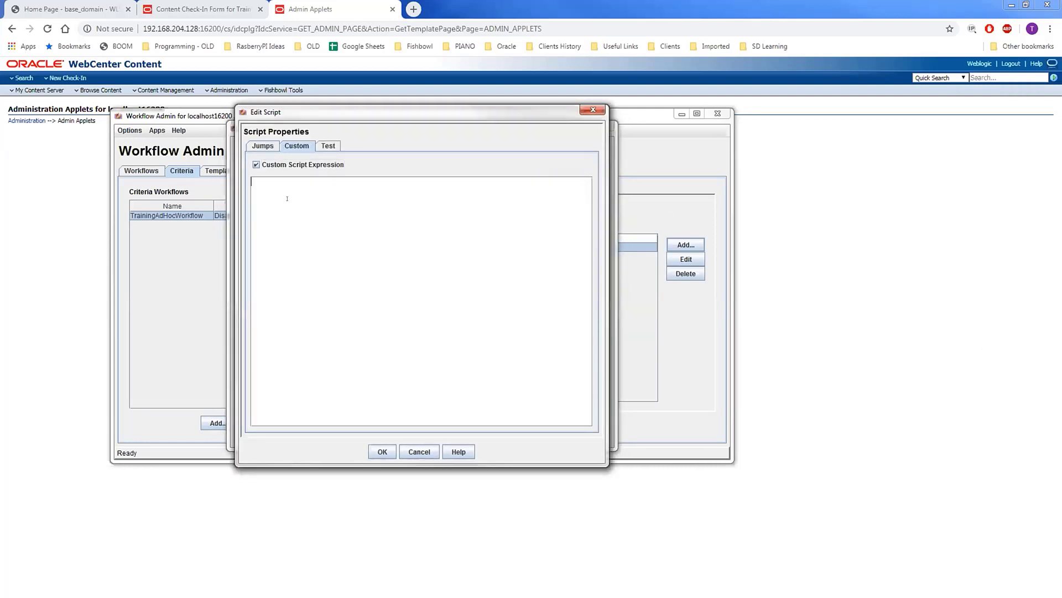
text(<$wfMailSubject = "Notification of release regarding: " & dDocTitle & "(" & dDocName & ")"$> <$userList = wfGet("wfUserQueue")$> <$rsMakeFromString("userRS" , userList, "currentItem")$> <$loop userRS$> 	<$wfNotify(strTrimWs(currentItem), "user")$> <$endloop$> <$wfExit(100,100)$>)
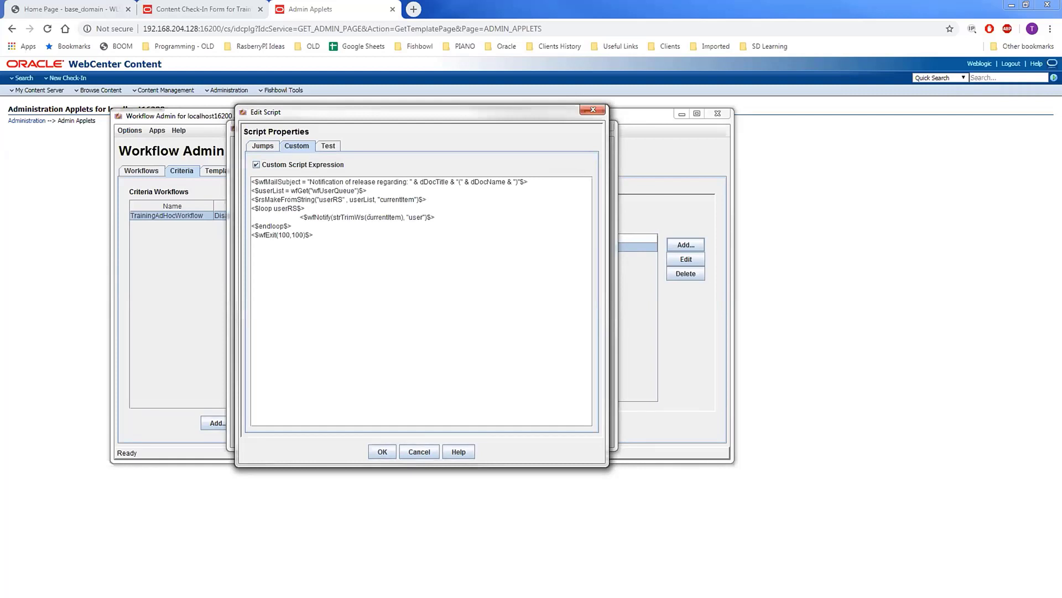
- Review the wfMailSubject, user queue, wfNotify and wfExit lines, then save NotificationStep
drag(528, 181, 215, 172)
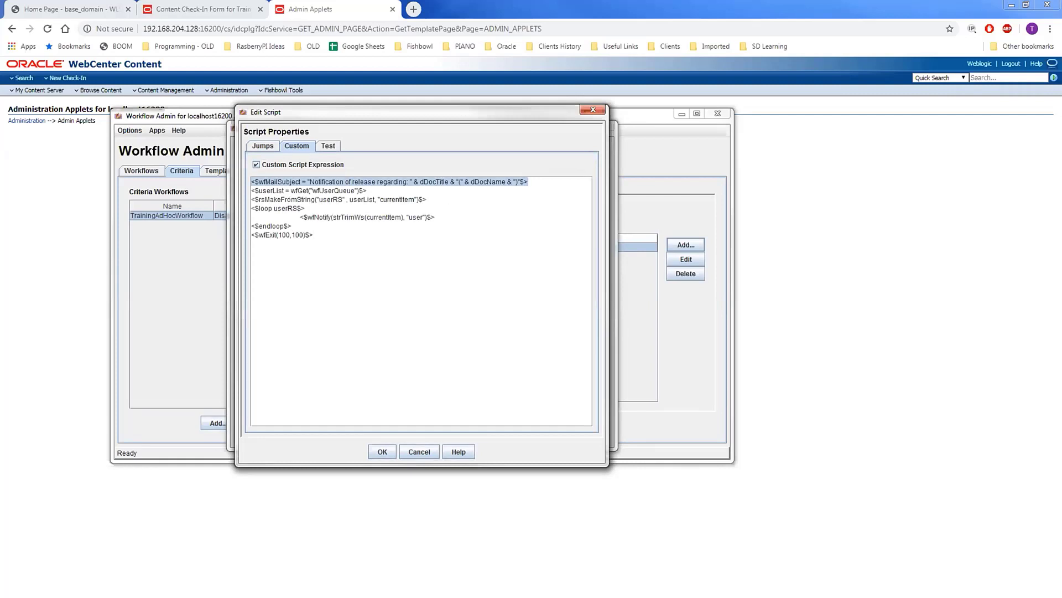
double_click(299, 181)
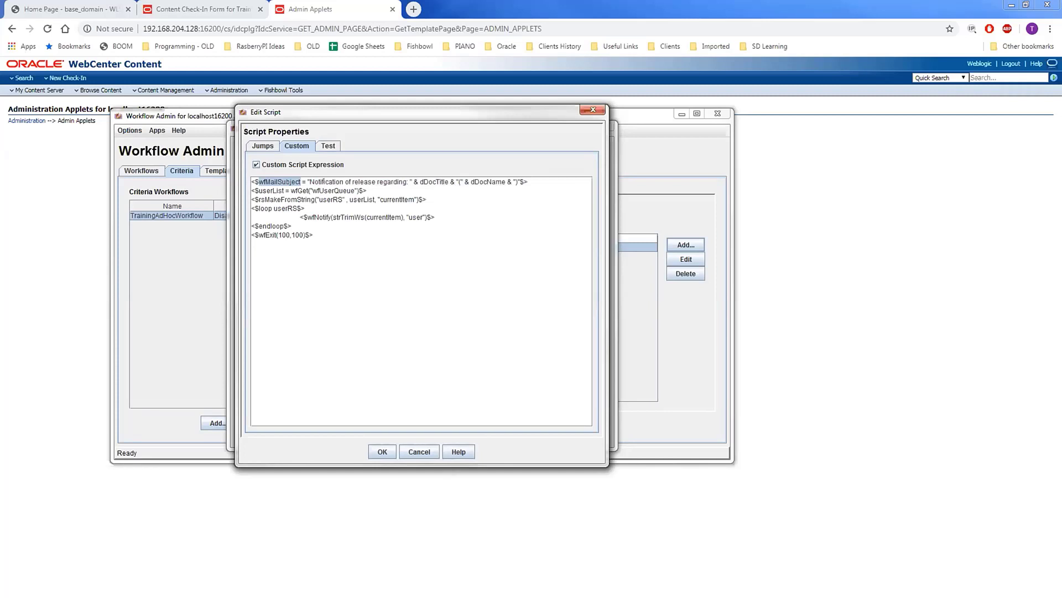
drag(307, 181, 529, 181)
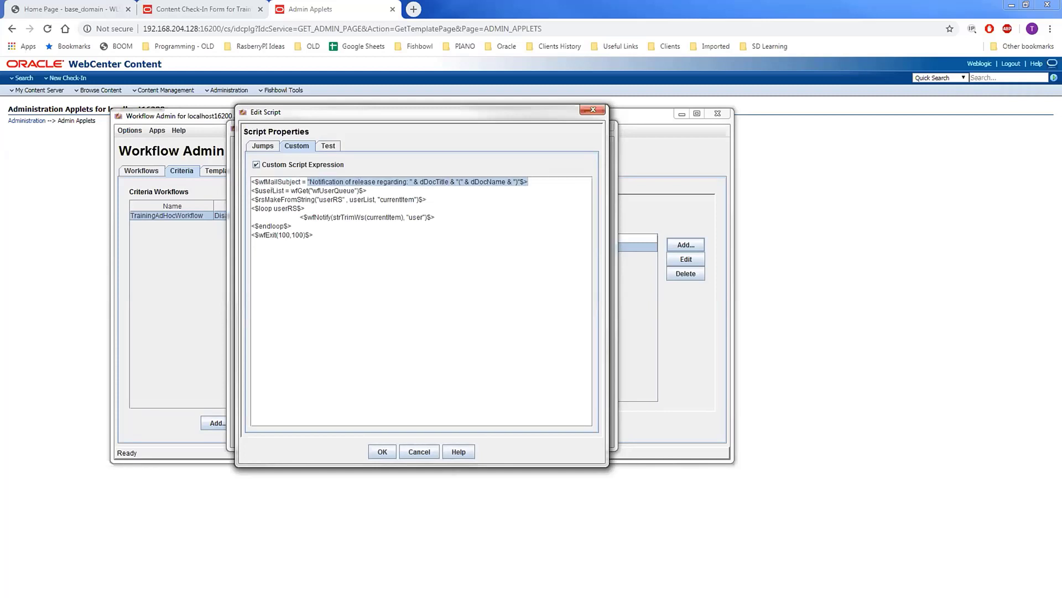
click(314, 182)
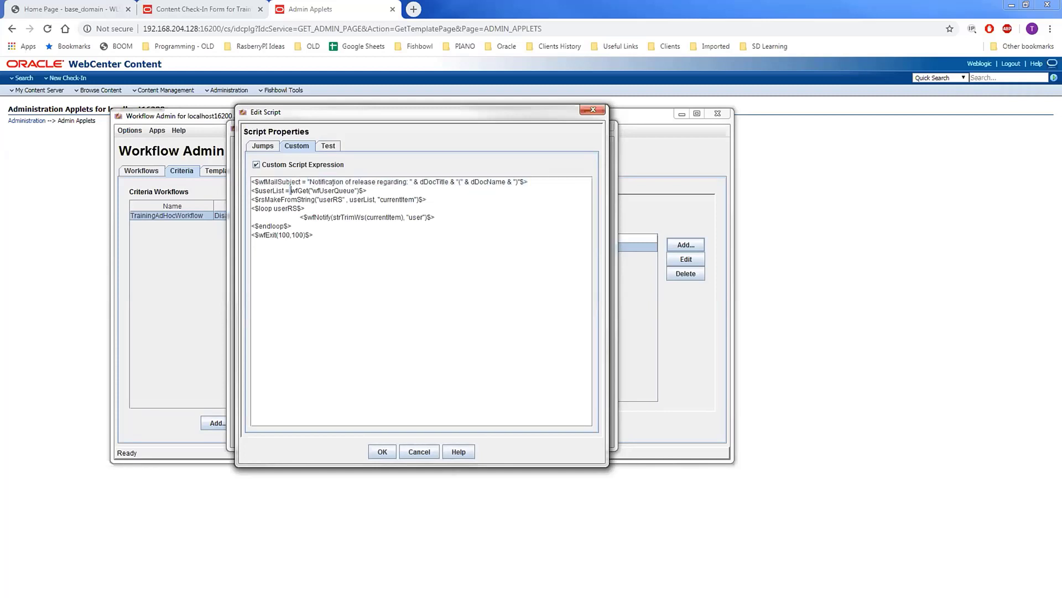
drag(290, 190, 358, 190)
click(333, 206)
drag(301, 217, 439, 216)
click(350, 233)
drag(320, 235, 244, 235)
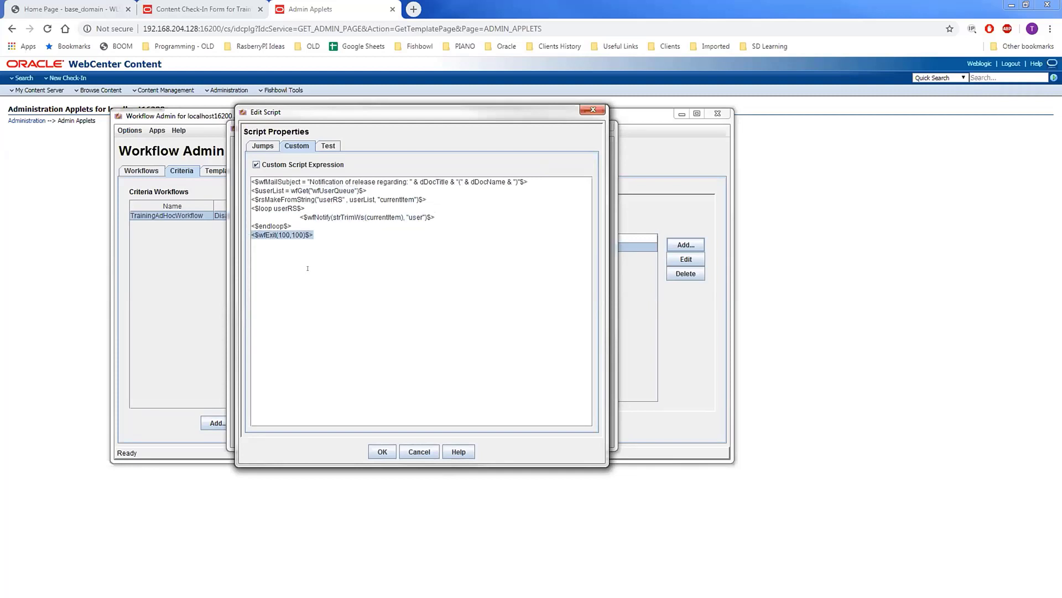
click(382, 451)
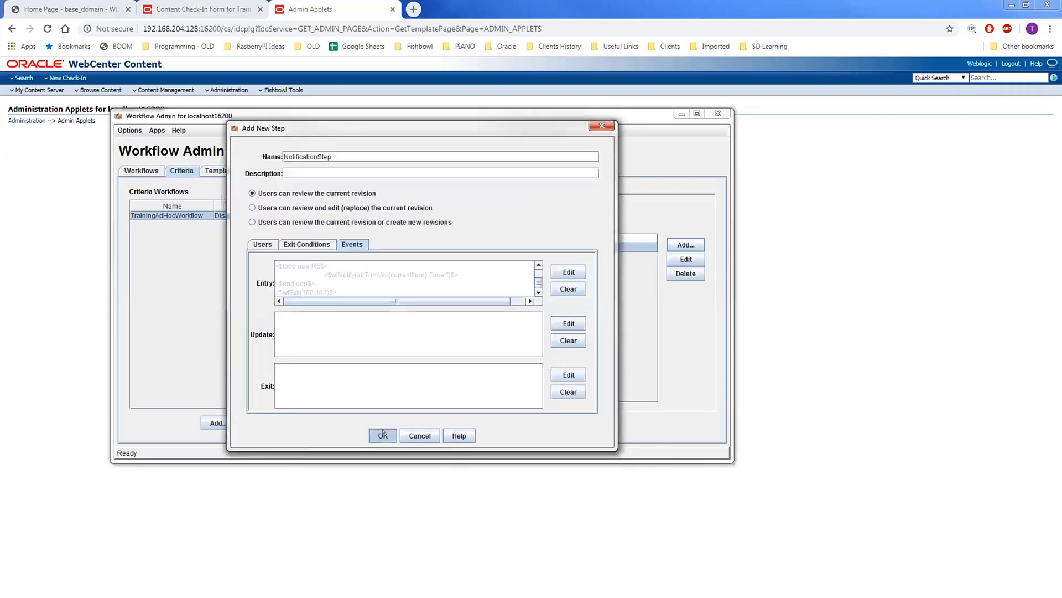
click(380, 435)
- Enable TrainingAdHocWorkflow and return to the Training Documents check-in form
click(528, 425)
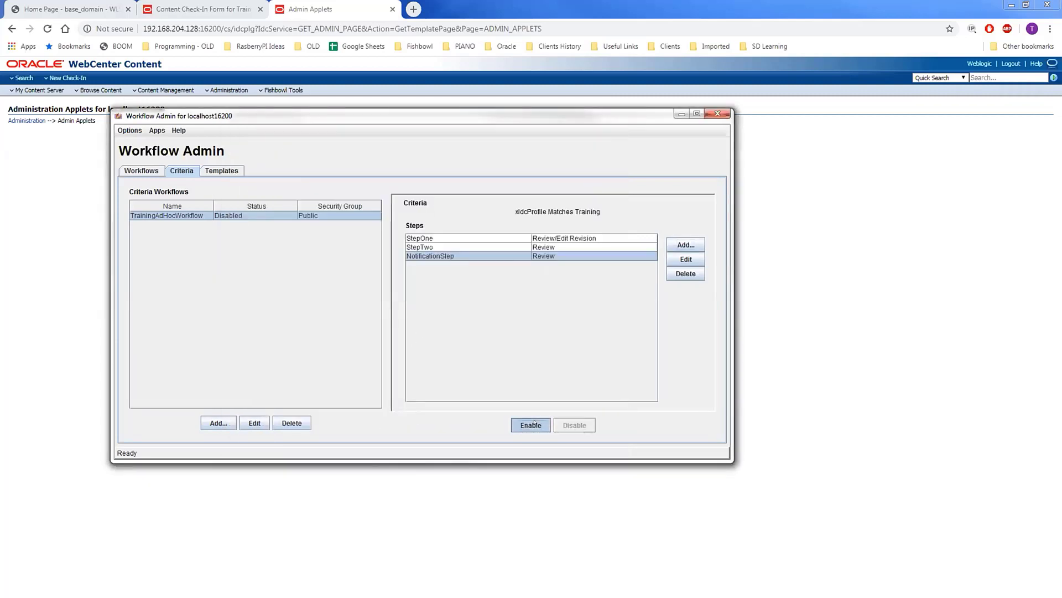
click(407, 309)
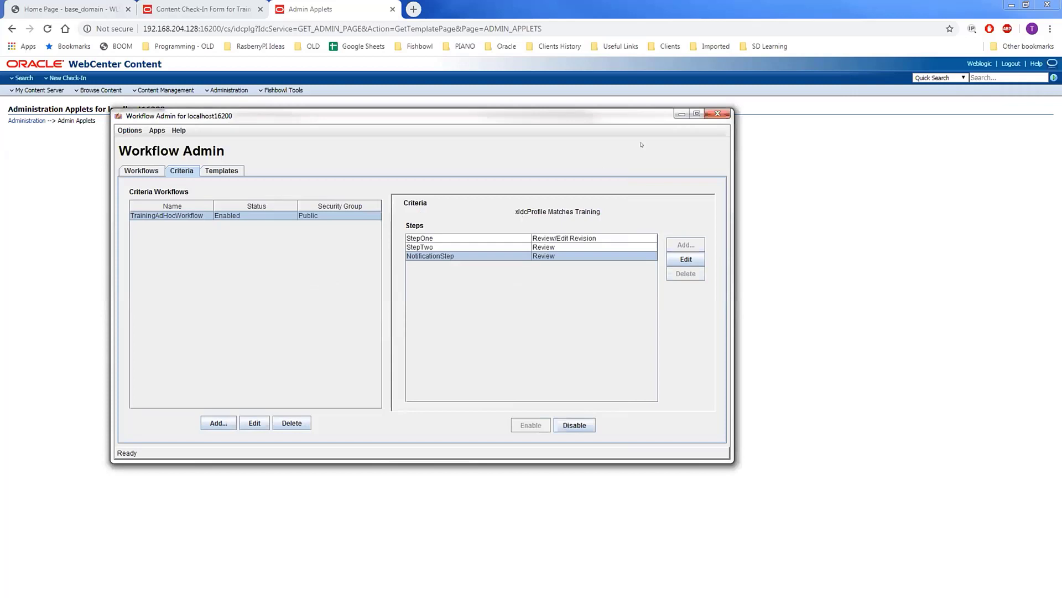
click(682, 114)
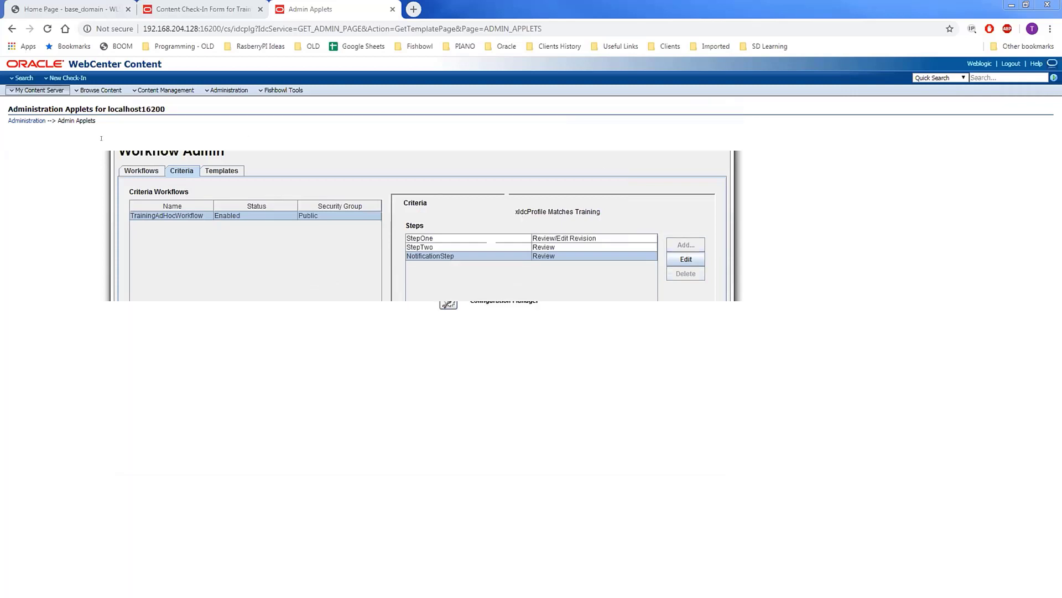
click(193, 9)
- Reload the check-in form, set title VPN Training, Content ID VPN_Training, and the primary file
click(47, 29)
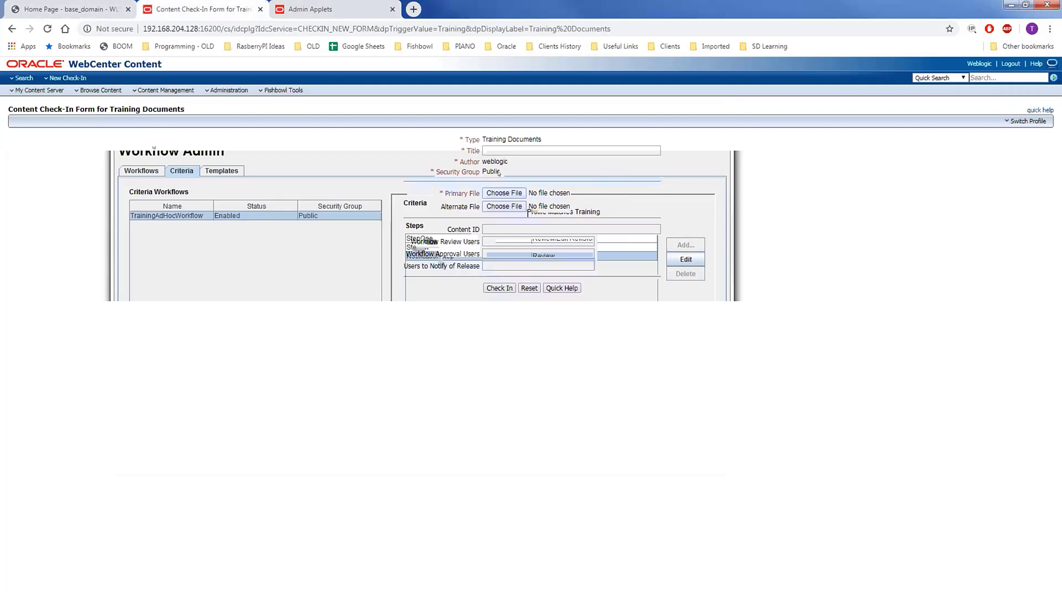
click(500, 150)
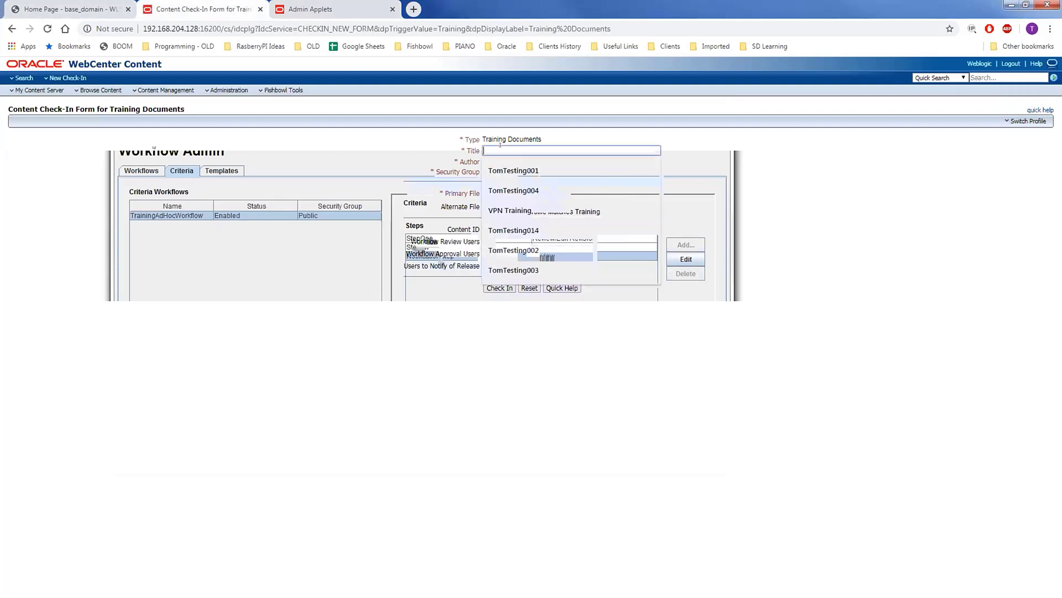
click(509, 211)
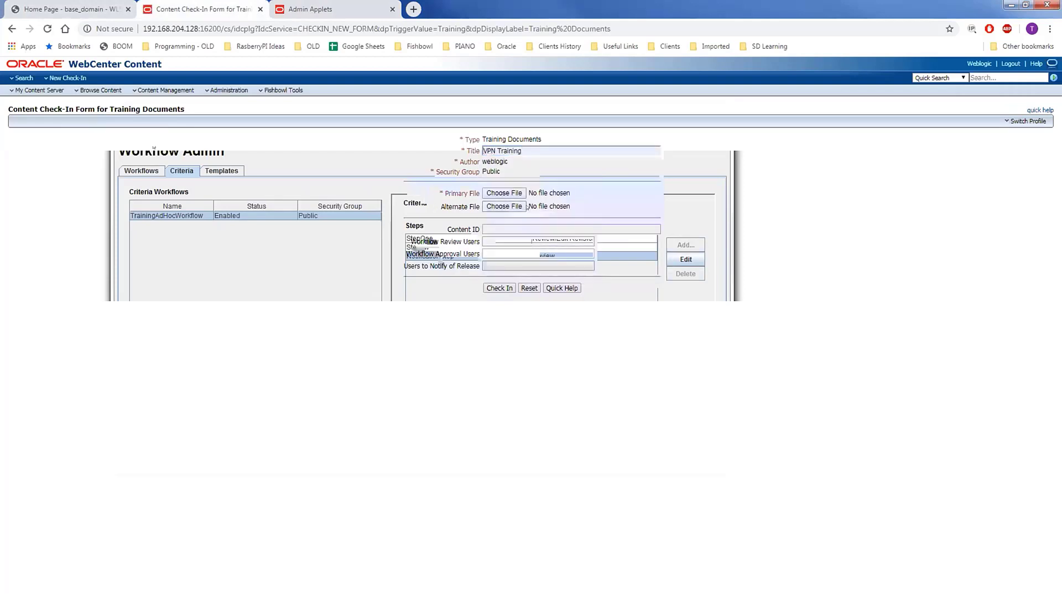
click(516, 228)
click(515, 242)
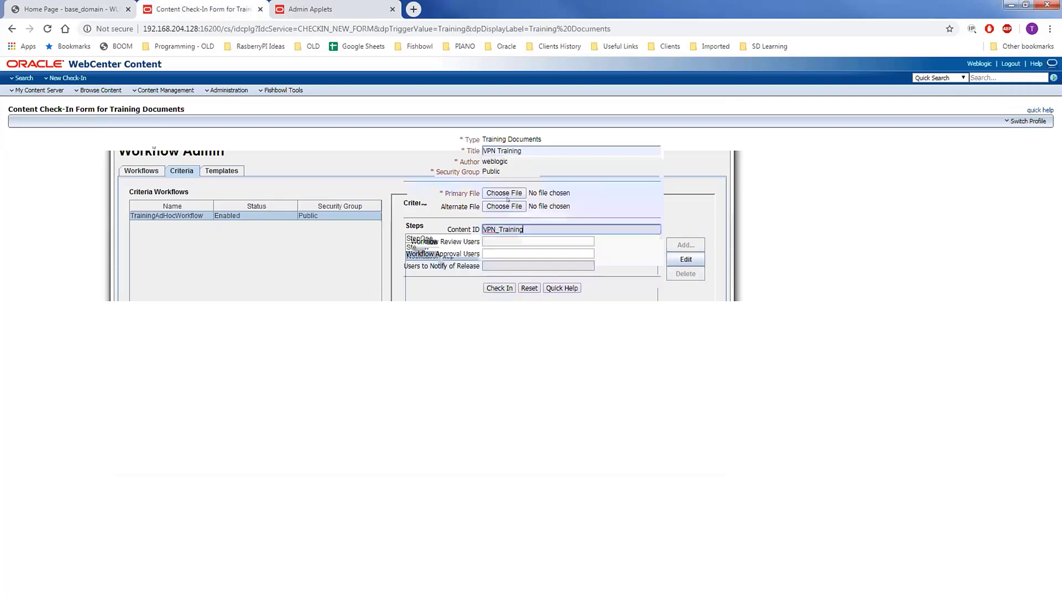
click(504, 192)
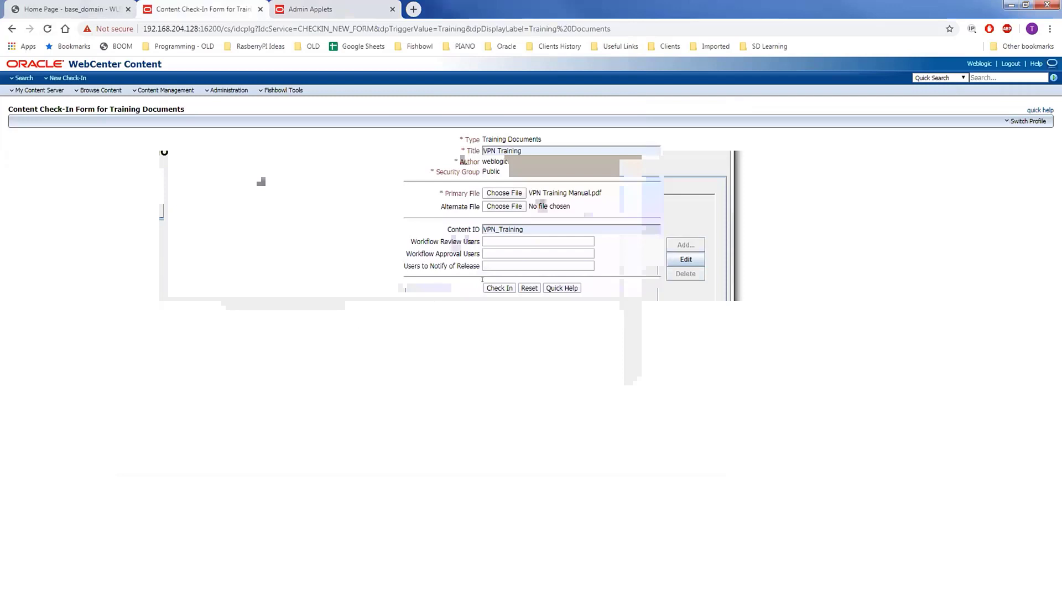
- Set the workflow review user, TrainingAdmins as approvers, and TrainingGroup for release notification
click(508, 238)
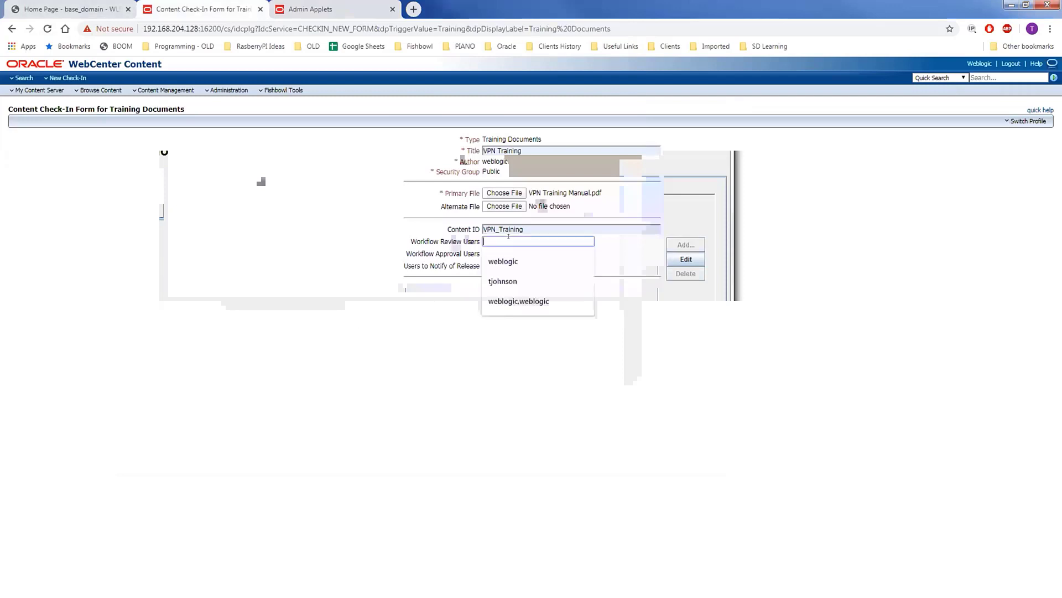
click(502, 281)
click(493, 252)
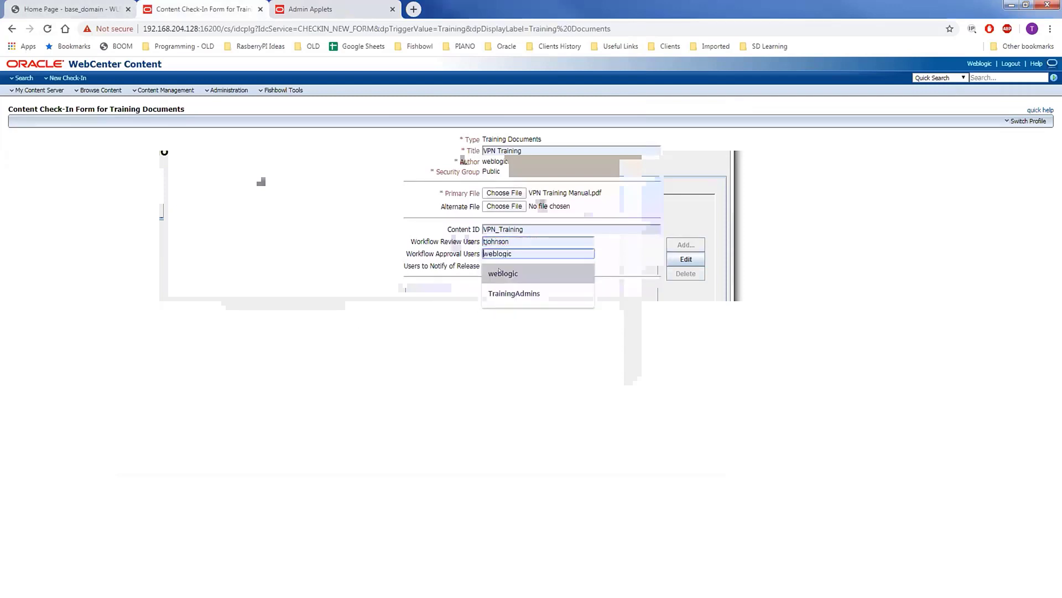
key(Down)
key(Return)
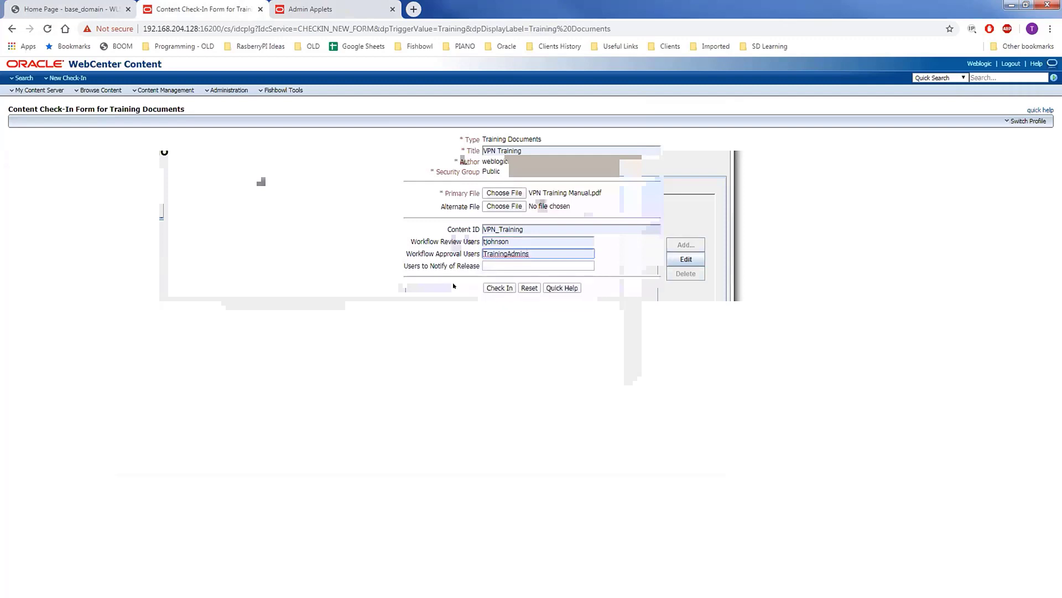
click(499, 262)
key(Down)
key(Down)
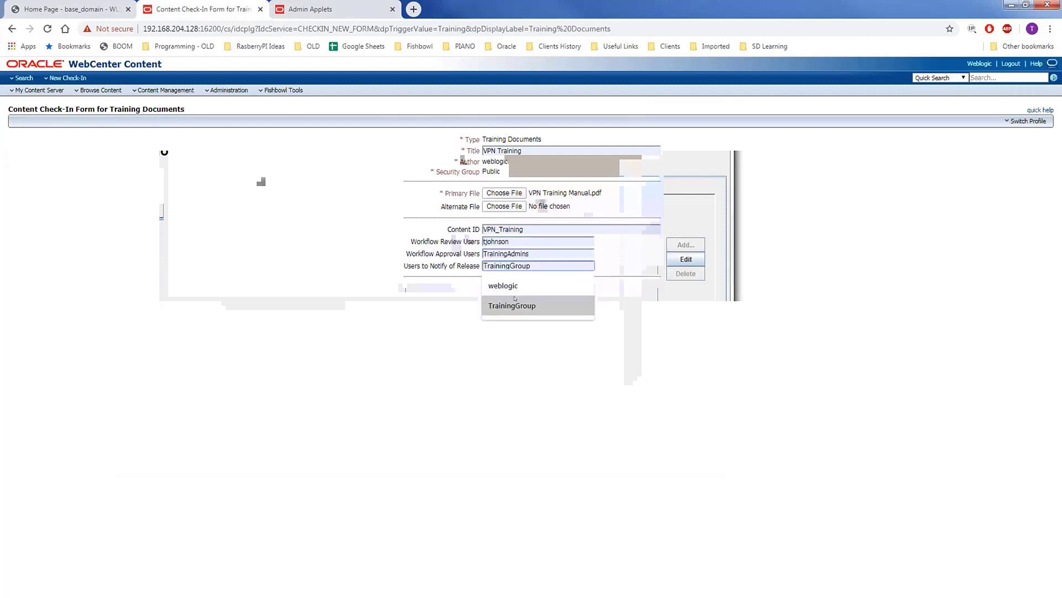
key(Return)
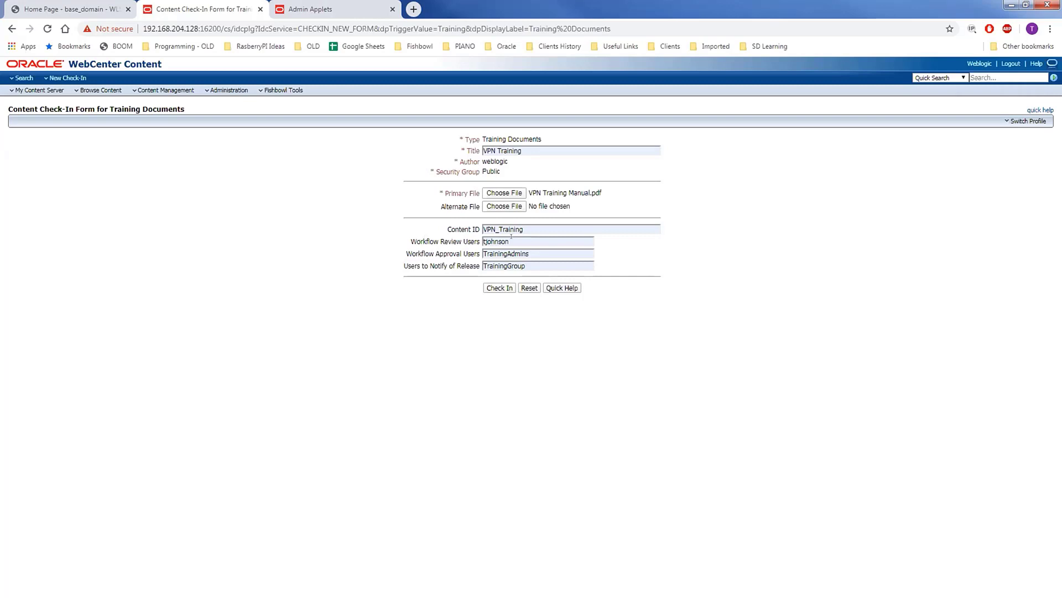
- Review the three workflow user entries and check in the VPN Training document
drag(511, 236, 465, 244)
drag(542, 252, 471, 262)
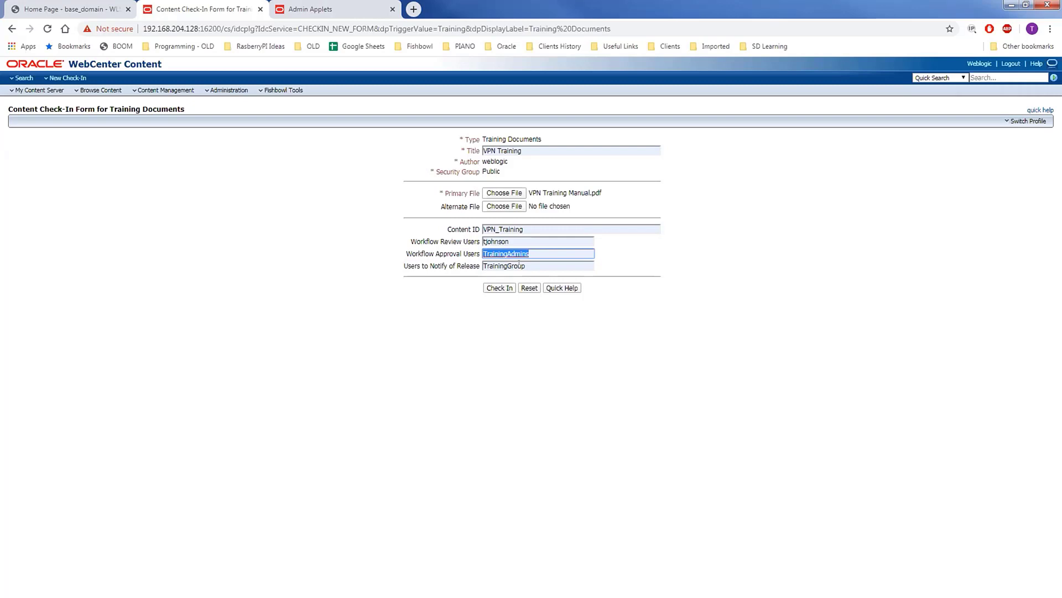
drag(545, 266, 462, 271)
click(488, 276)
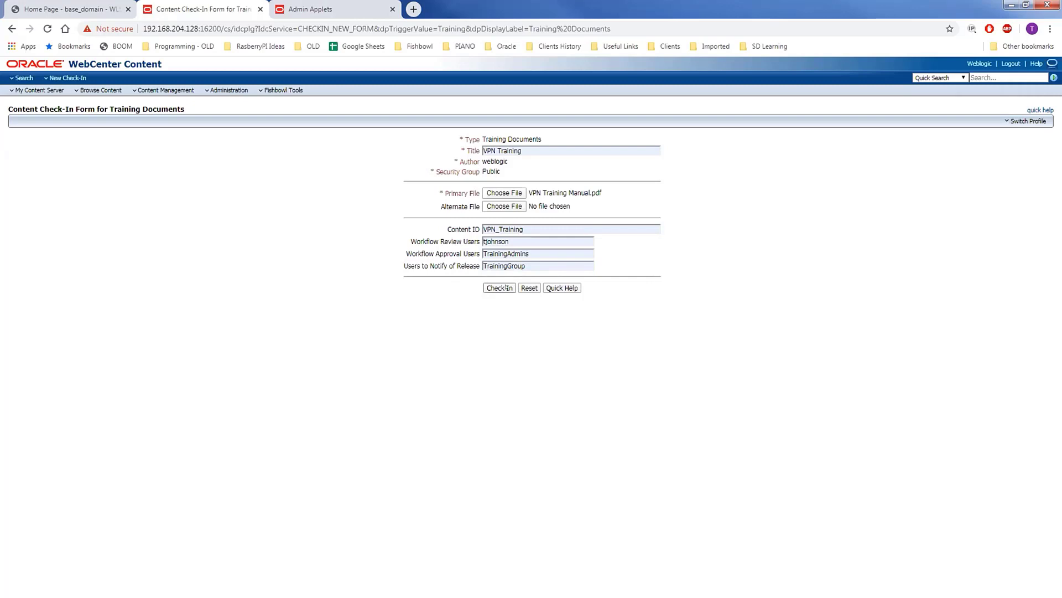
click(507, 287)
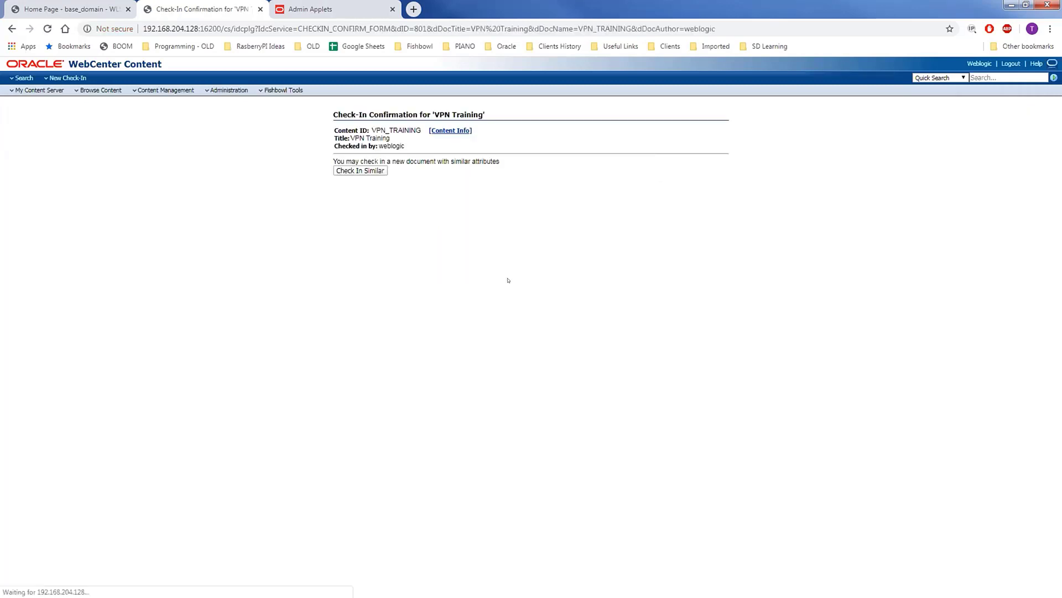
- Open VPN_TRAINING's content information, then sign in as the reviewer in the private window
click(446, 131)
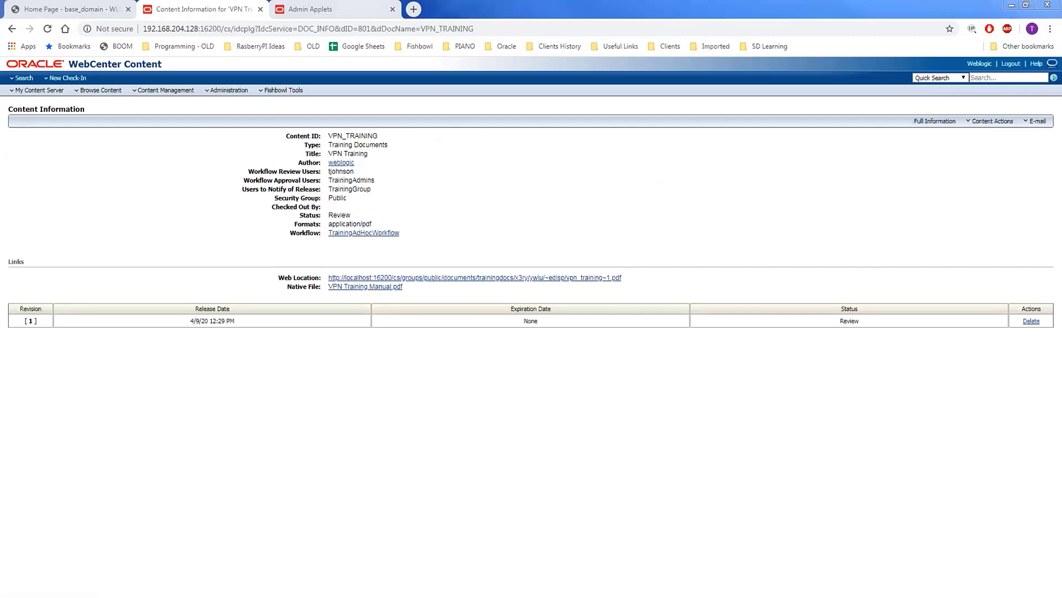
key(alt+Tab)
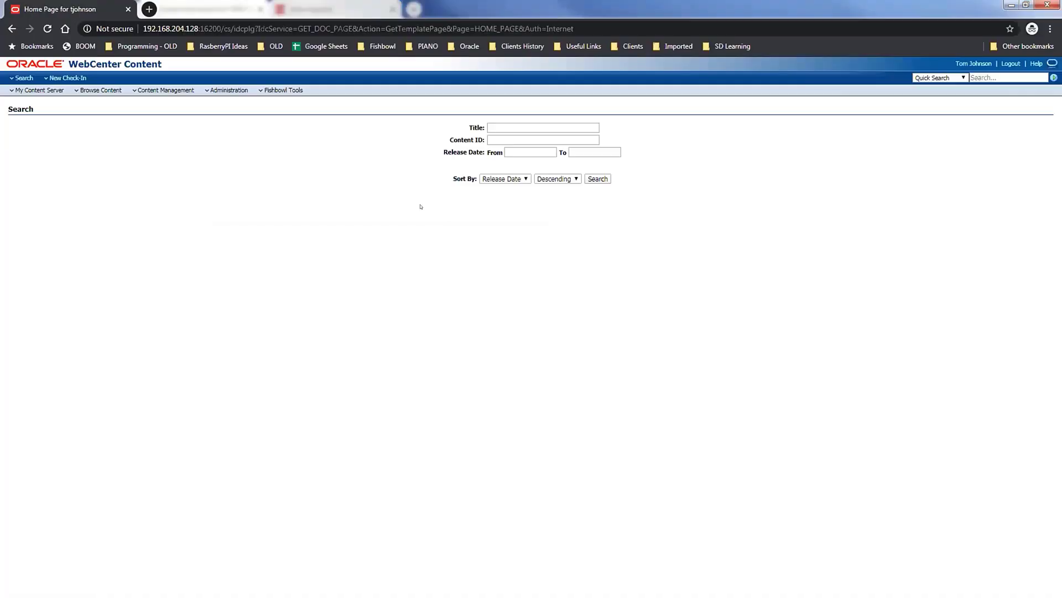
click(68, 64)
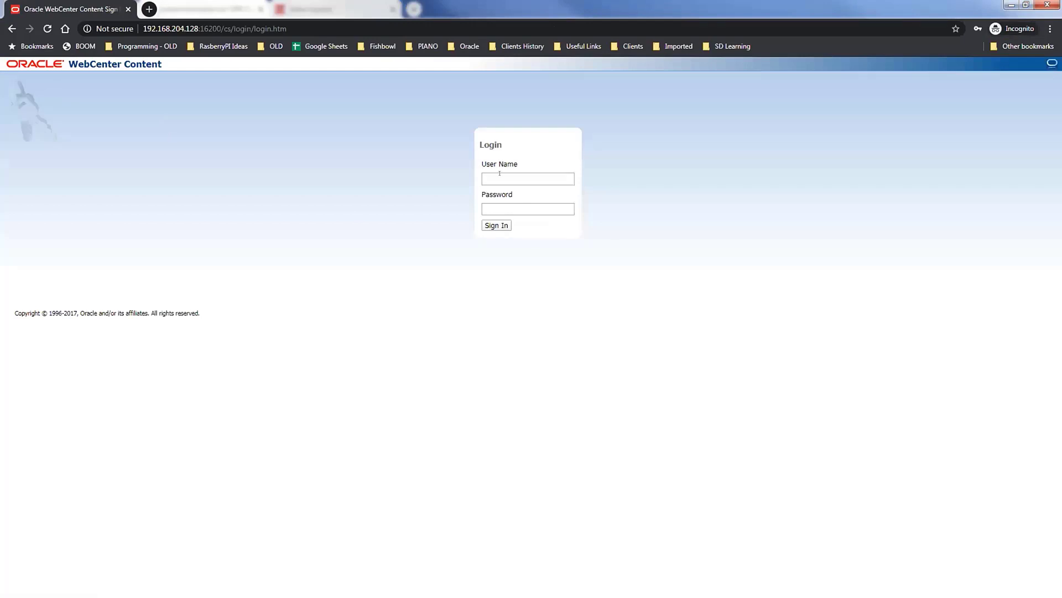
key(Tab)
text(welcome1)
key(Return)
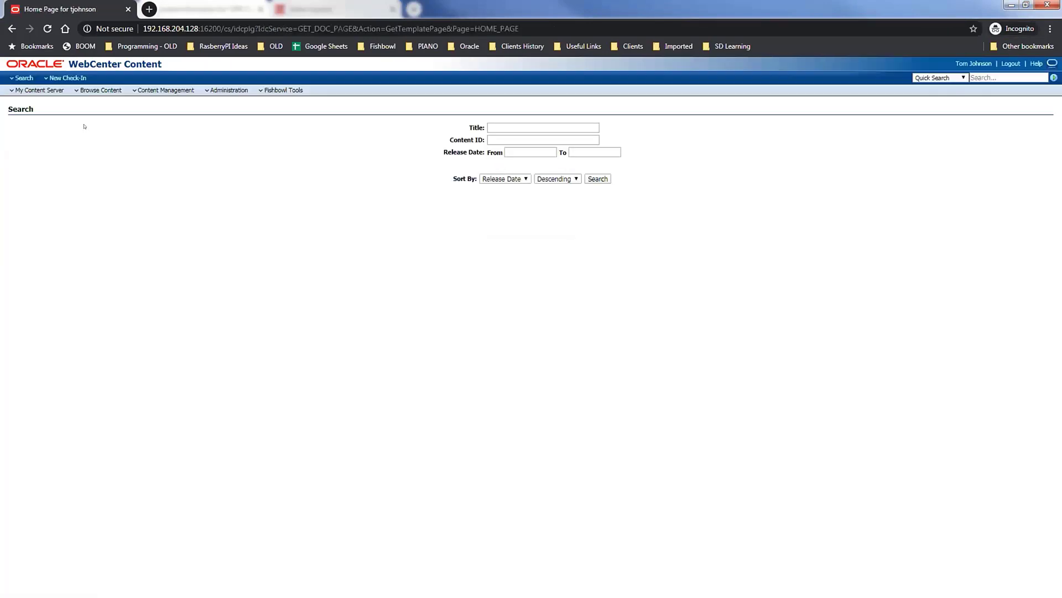
- Approve VPN_TRAINING from the reviewer's My Workflow Assignments list
click(40, 90)
click(45, 138)
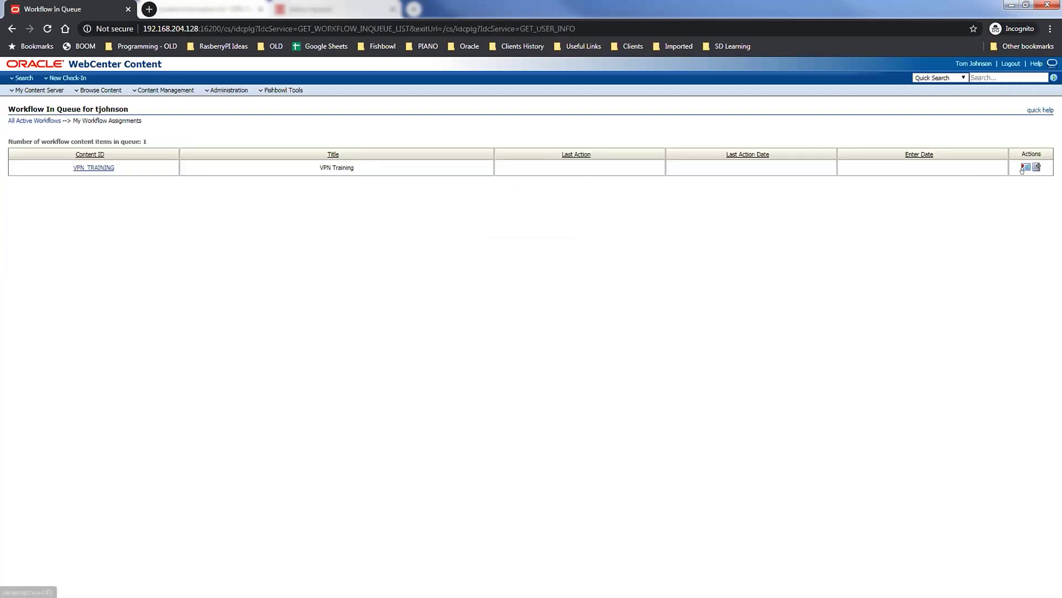
click(1024, 167)
click(996, 179)
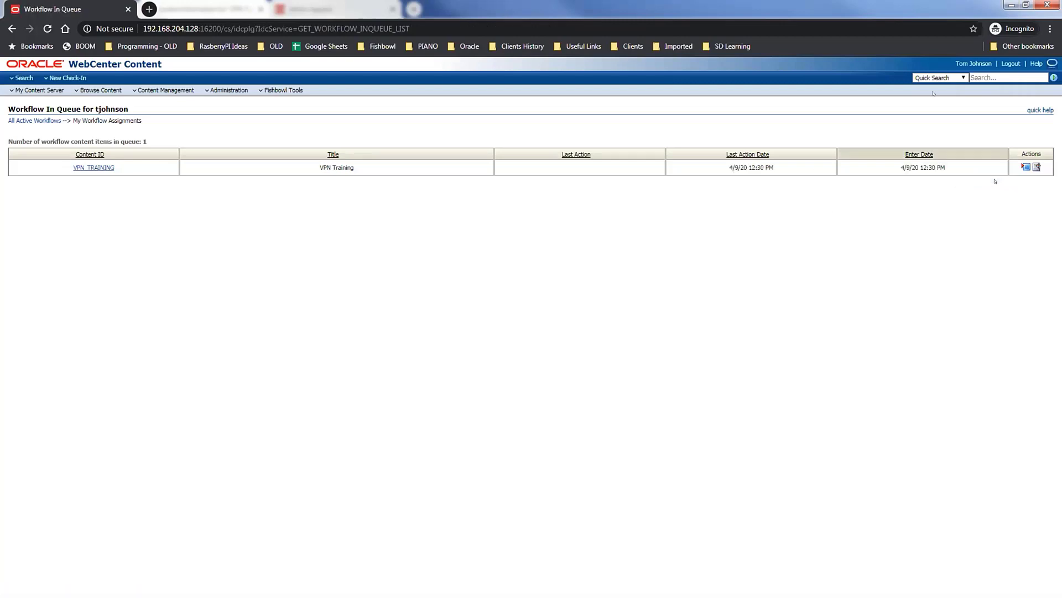
- Minimize the private window and return to VPN_TRAINING's content information, noting approval group TrainingAdmins
double_click(905, 11)
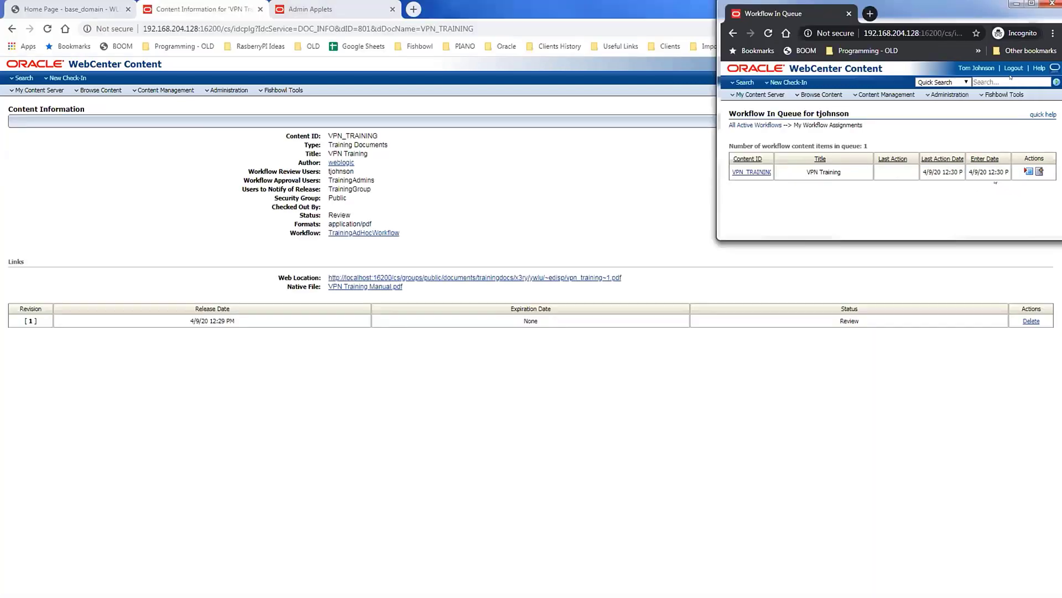
click(1016, 4)
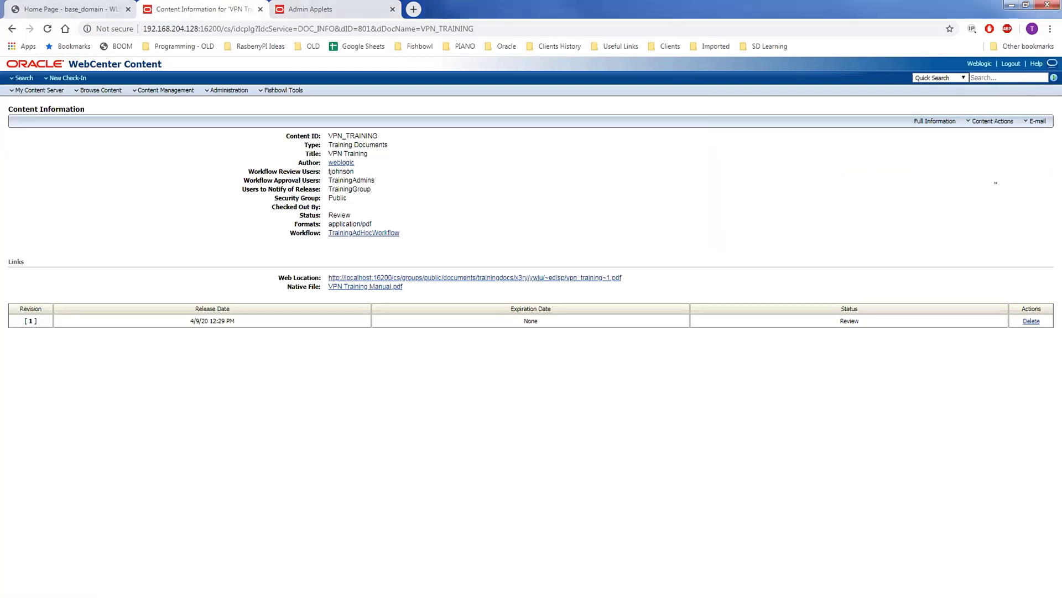
double_click(351, 181)
click(22, 90)
- Approve VPN_TRAINING from the weblogic admin's workflow assignments, leaving the in-queue empty
click(33, 139)
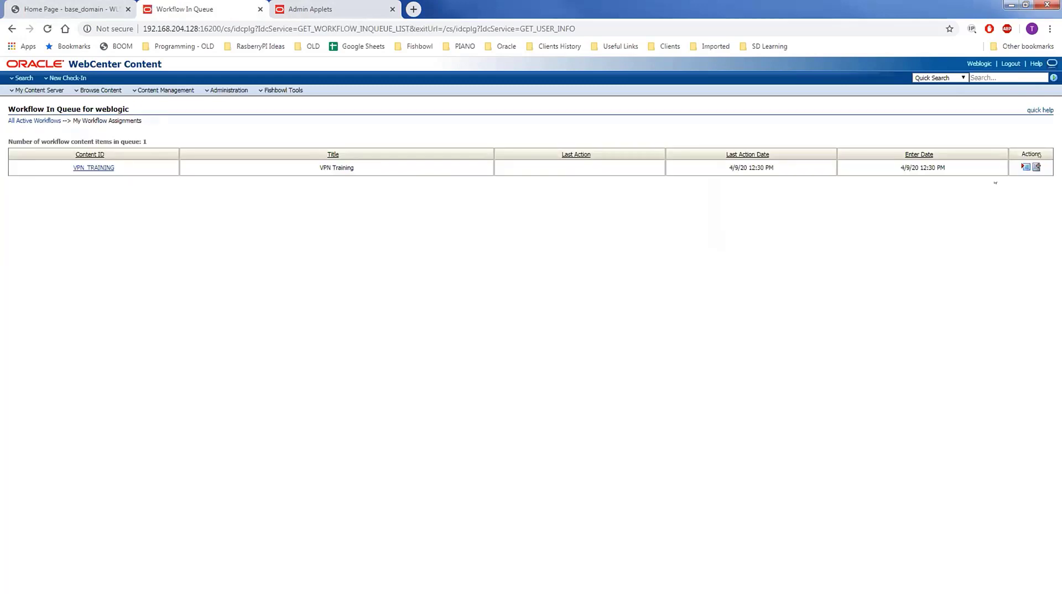
click(995, 183)
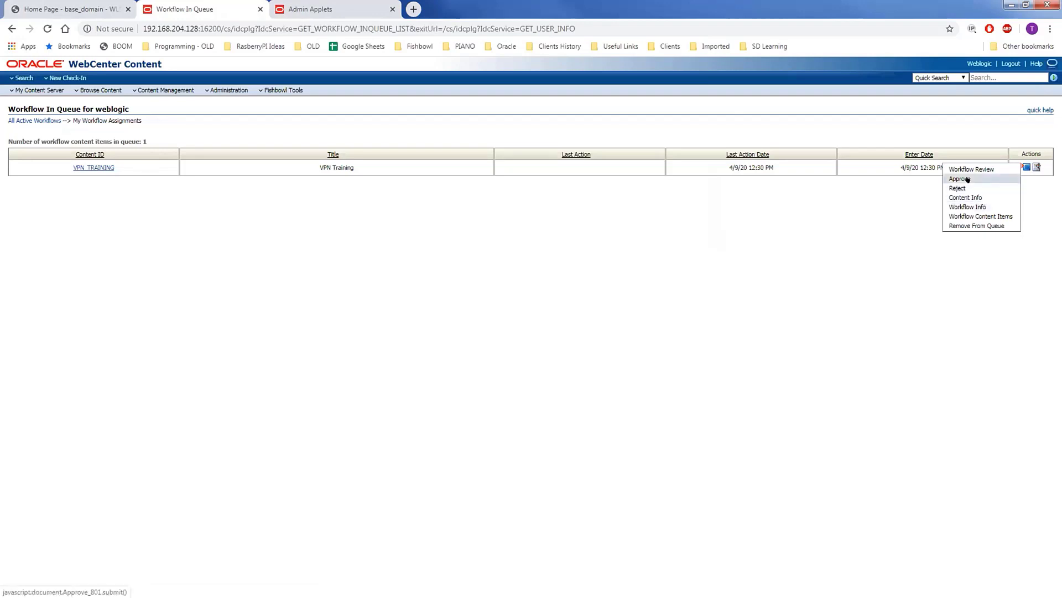
click(968, 179)
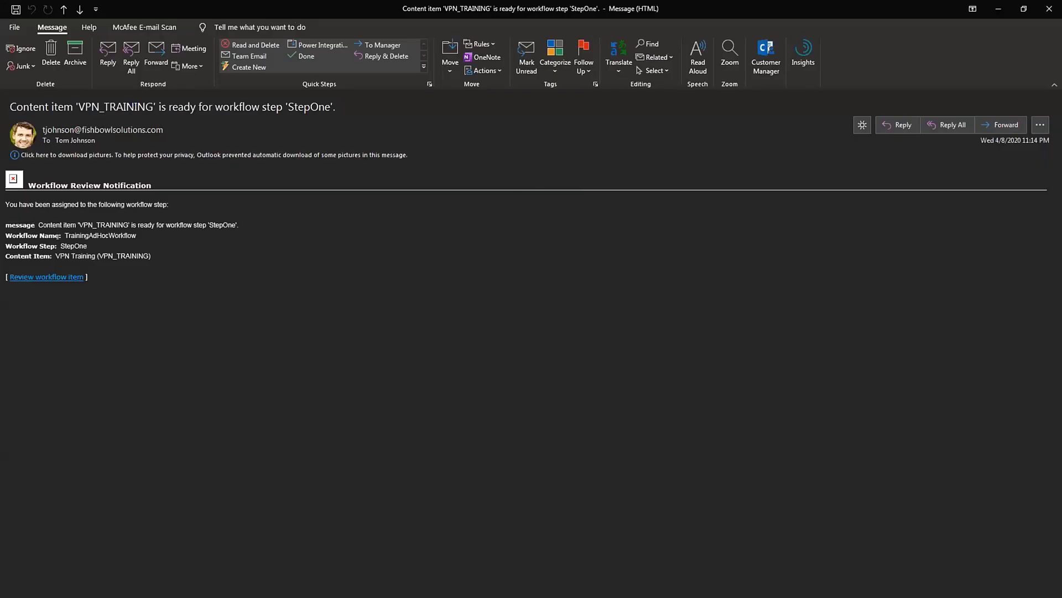
- Read and close the StepOne, StepTwo and rejection notification emails for VPN_TRAINING
drag(66, 244, 84, 244)
click(144, 286)
click(1048, 9)
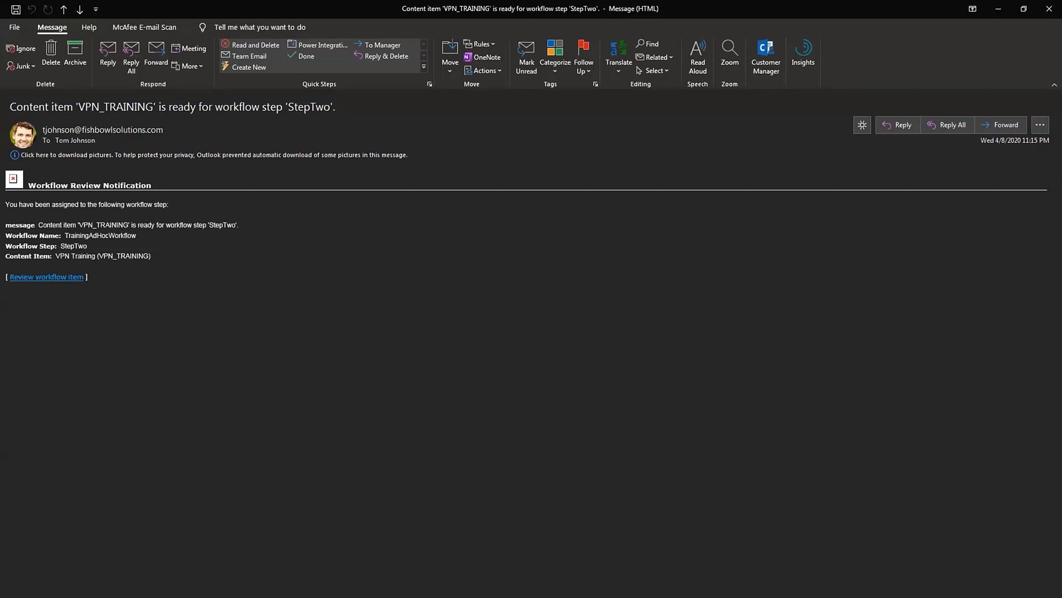
click(1049, 9)
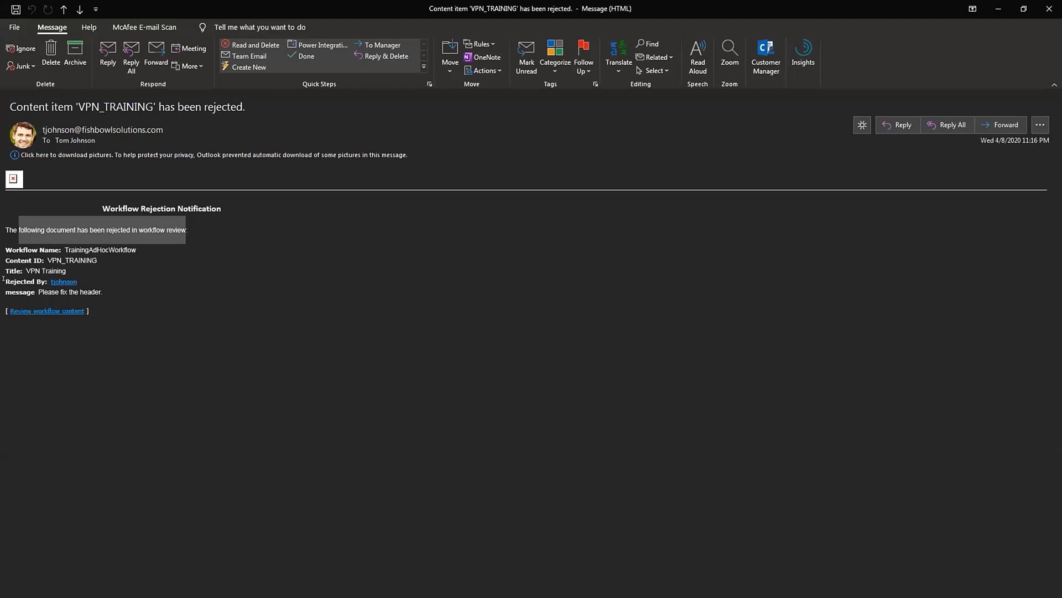
drag(4, 278, 40, 294)
click(101, 289)
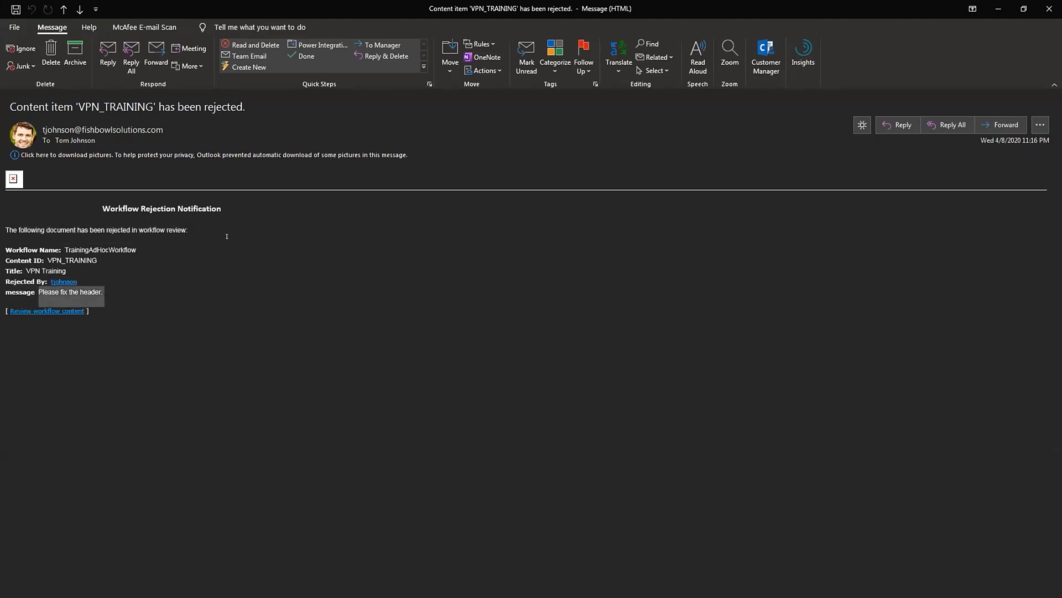
click(1050, 9)
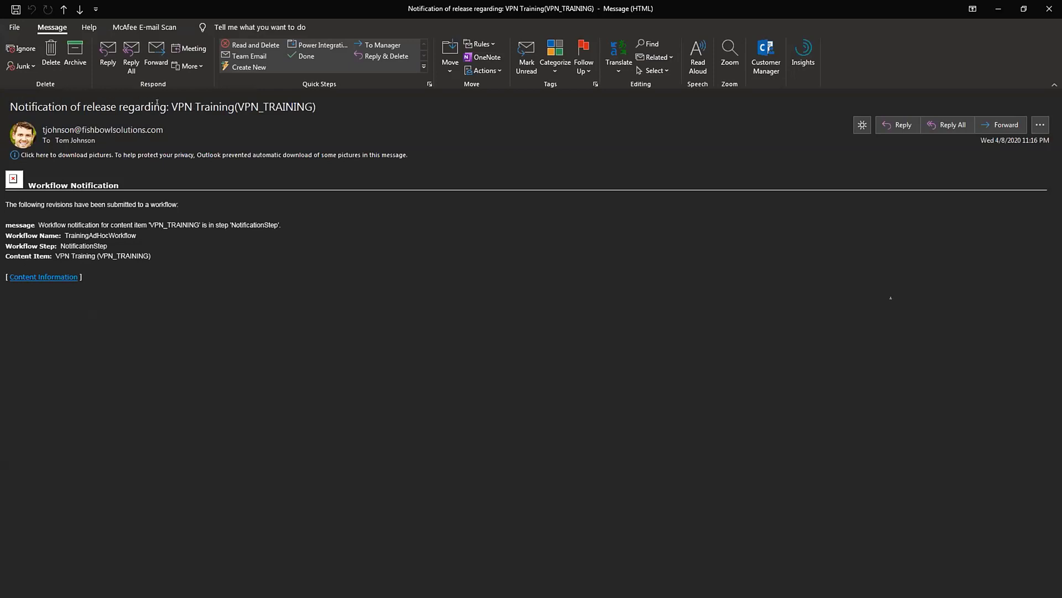
- Review the VPN Training release notification's subject, then close the email
drag(169, 105, 145, 106)
drag(68, 105, 323, 102)
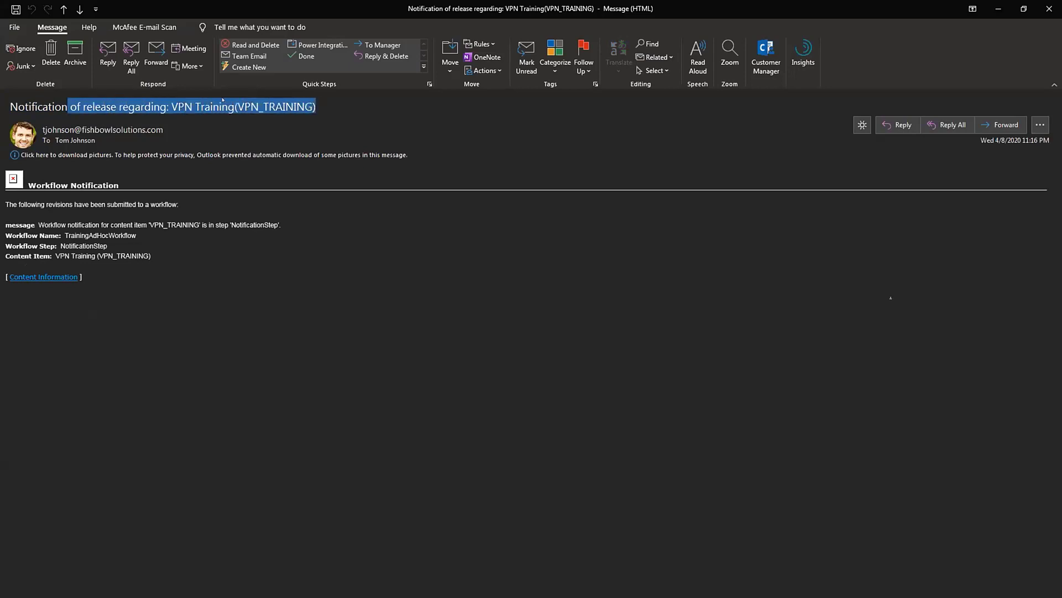
click(163, 105)
drag(171, 105, 228, 102)
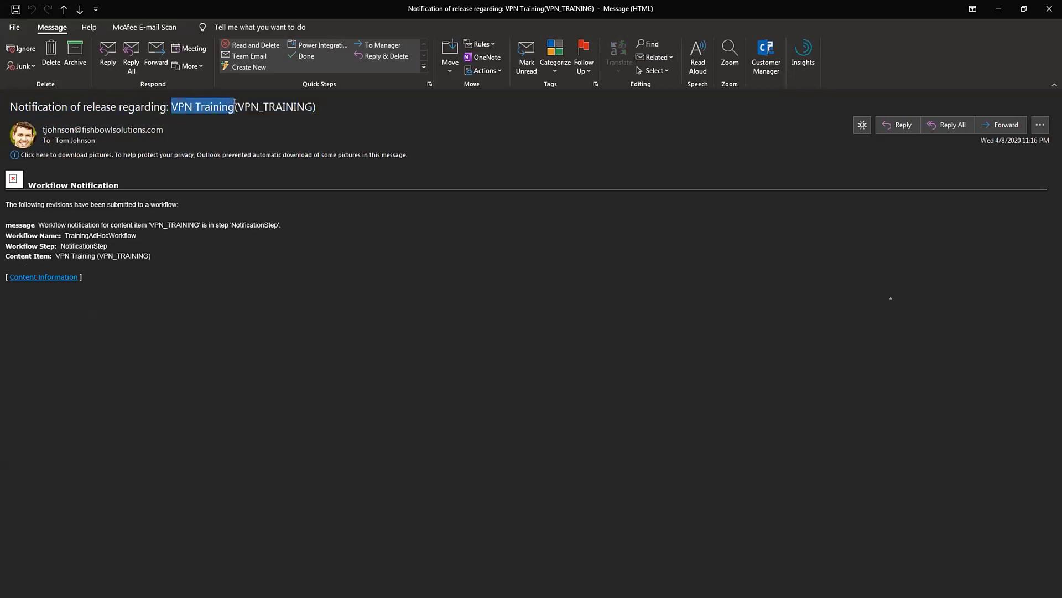
click(236, 324)
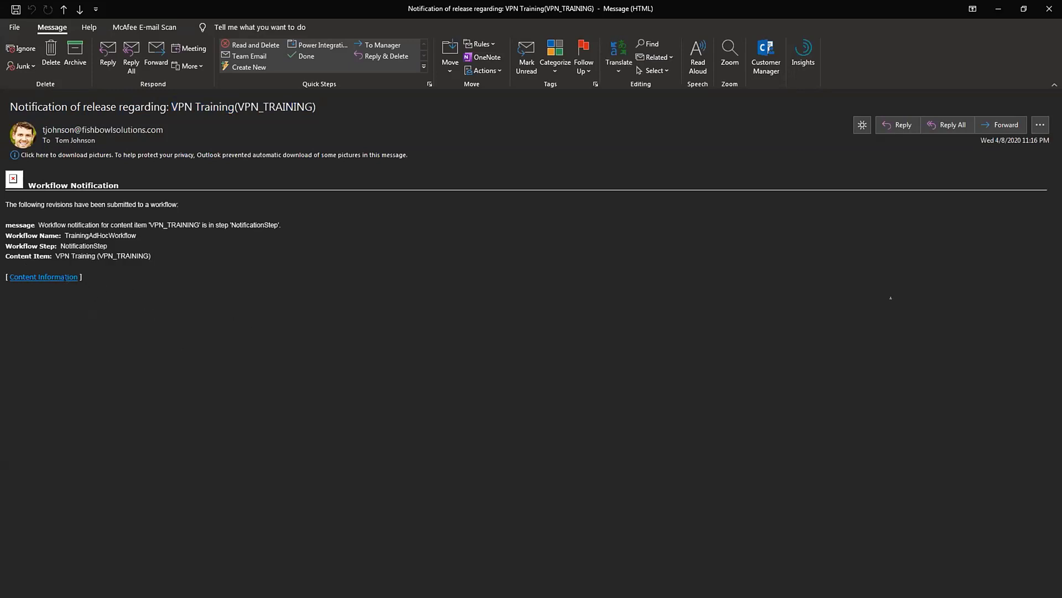
click(1040, 6)
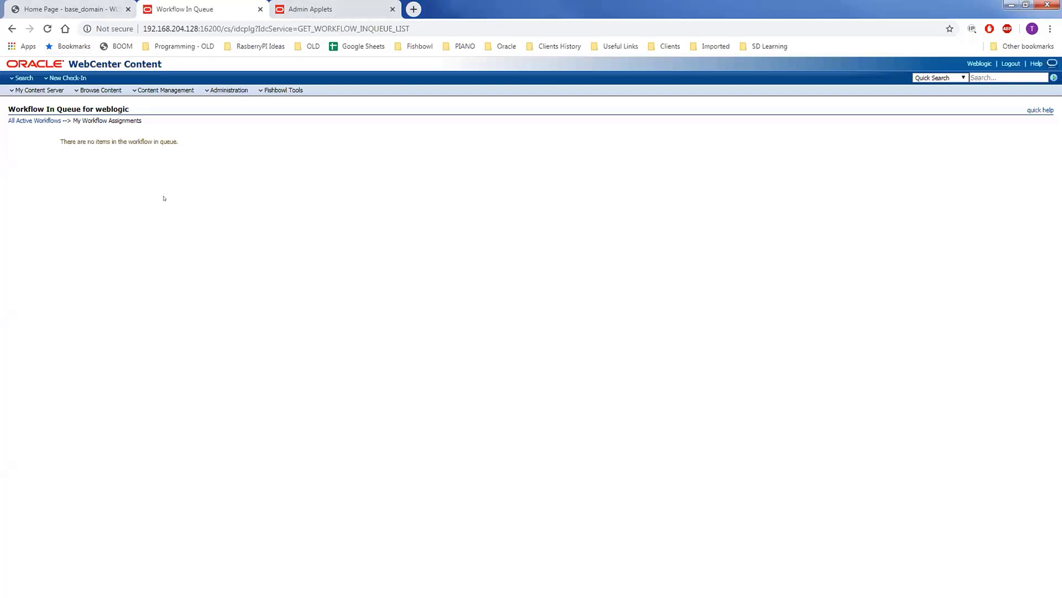
- Start a new Training Documents check-in and review its blank form, including the workflow user fields
click(66, 78)
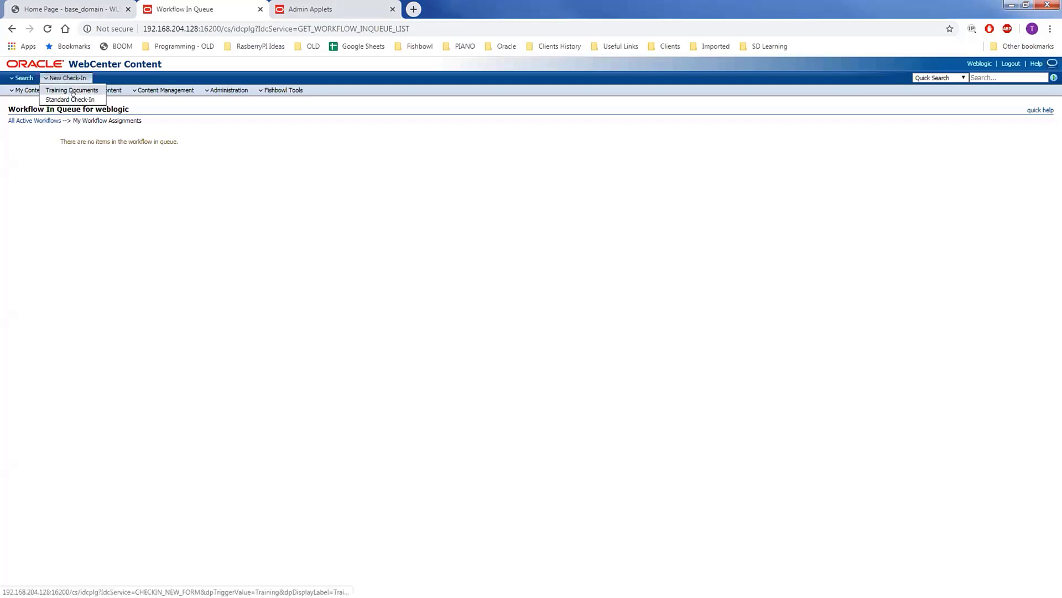
click(73, 91)
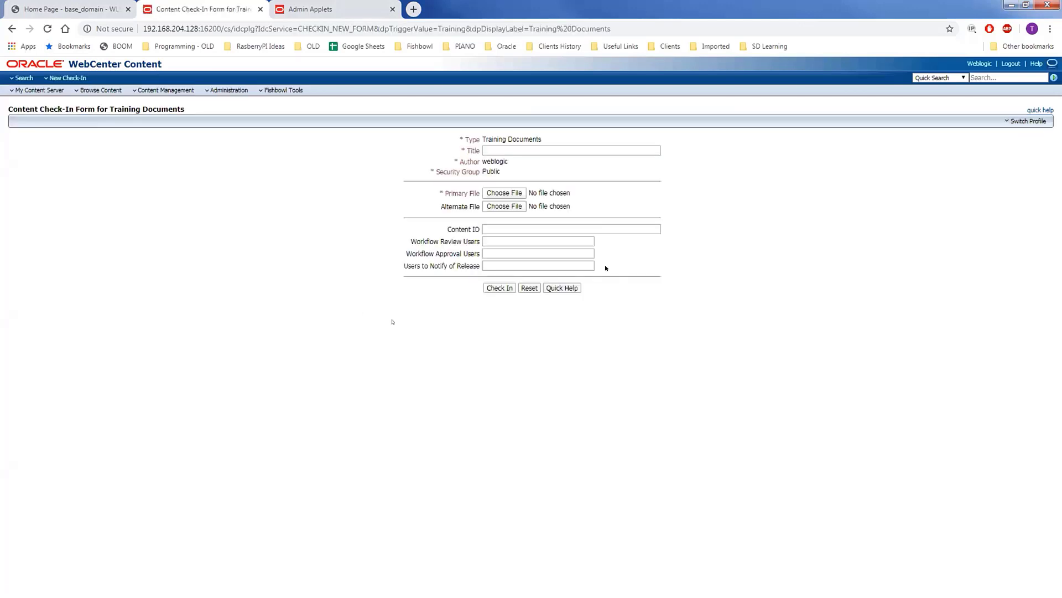
drag(606, 266, 411, 237)
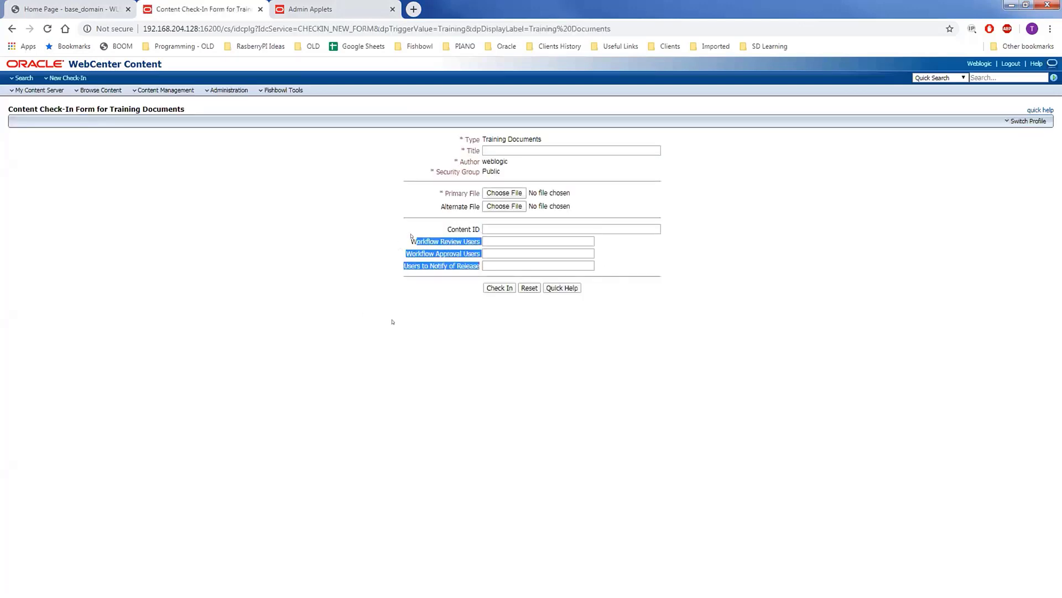
click(403, 242)
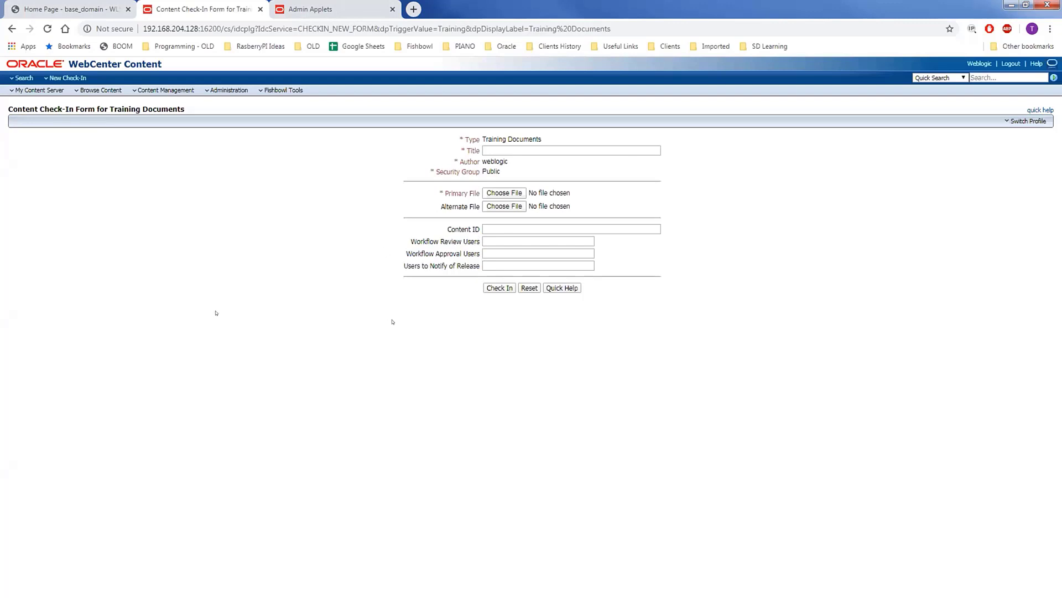
drag(606, 269, 402, 243)
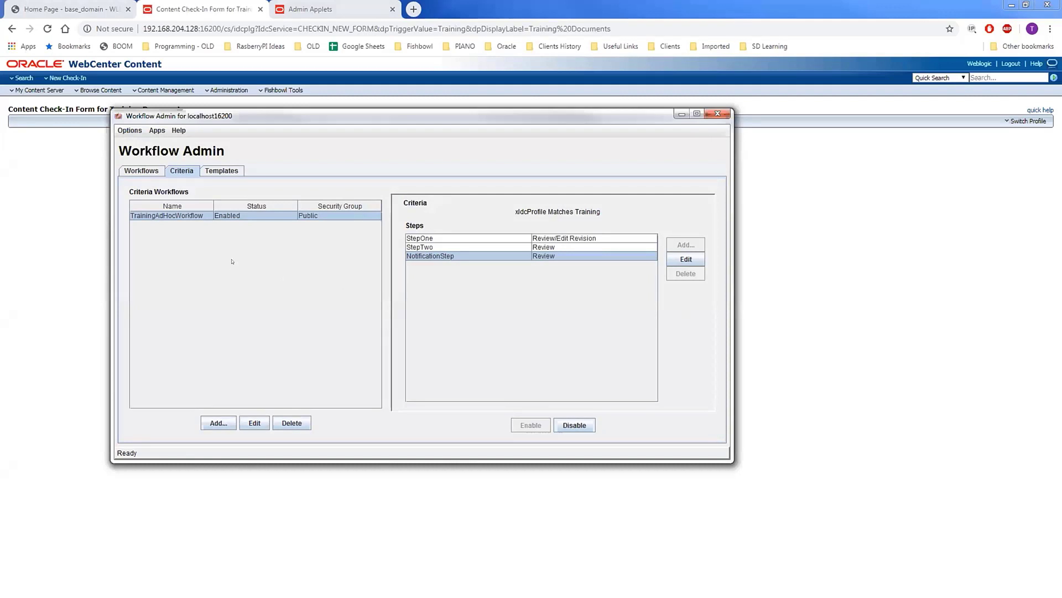
click(225, 217)
click(518, 239)
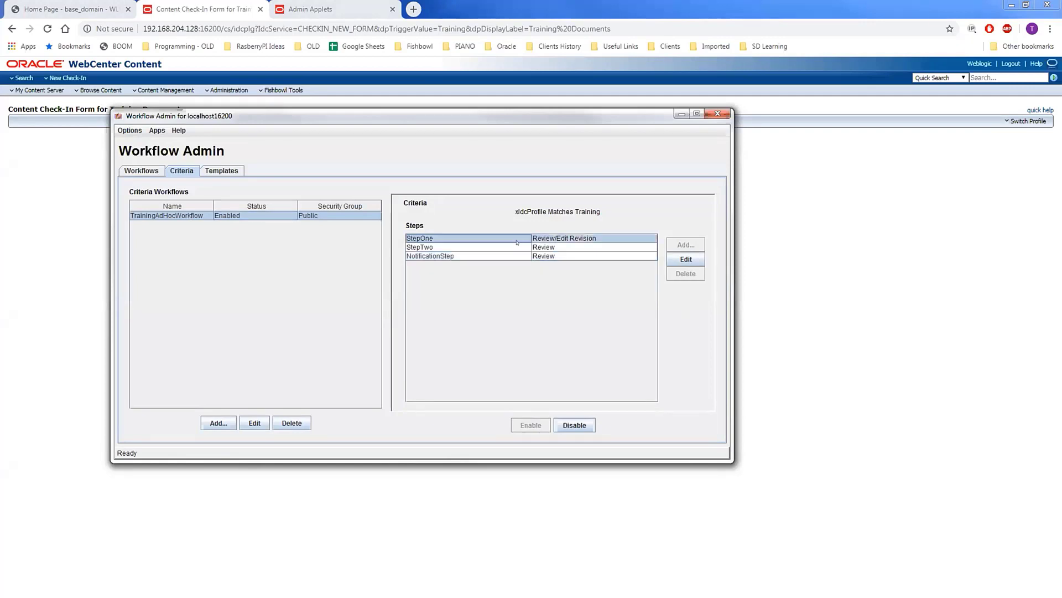
click(517, 248)
click(508, 256)
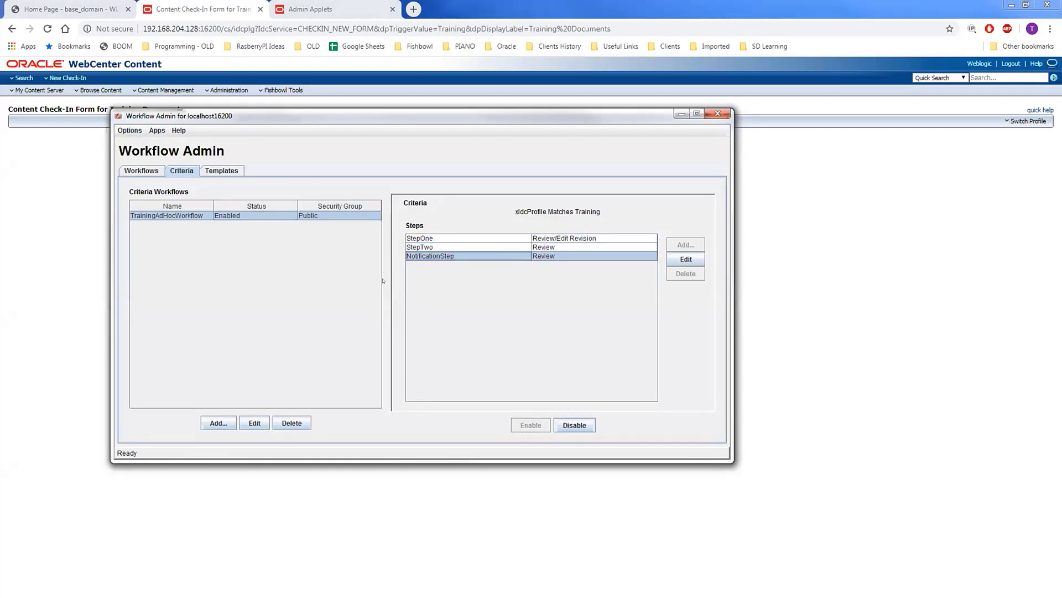